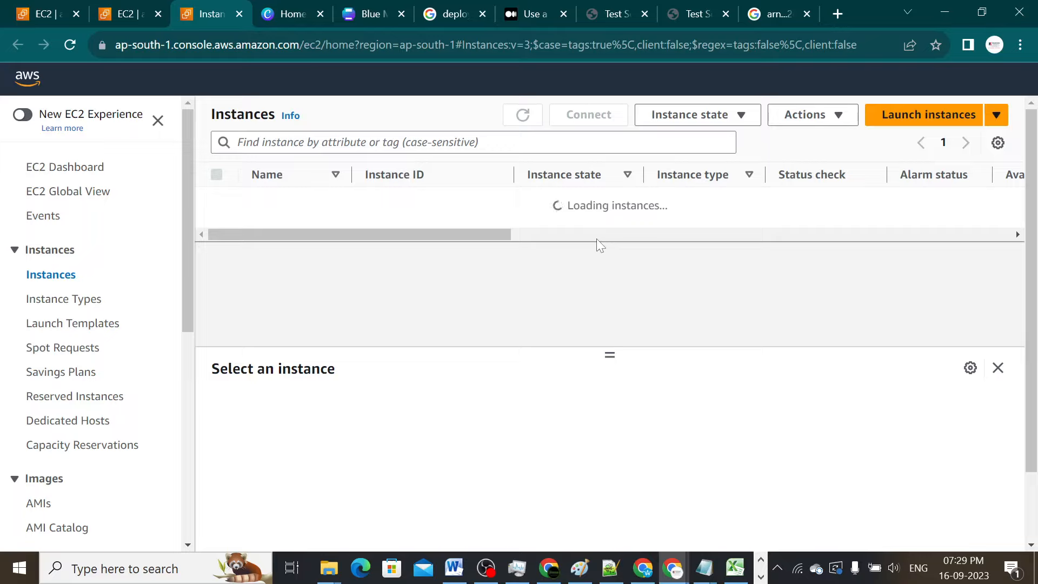
# Step: Reload the web pages of test server 2 and test server 1, and enlarge the EC2 instances list to show both servers
pyautogui.moveTo(780, 44); pyautogui.dragTo(596, 44)
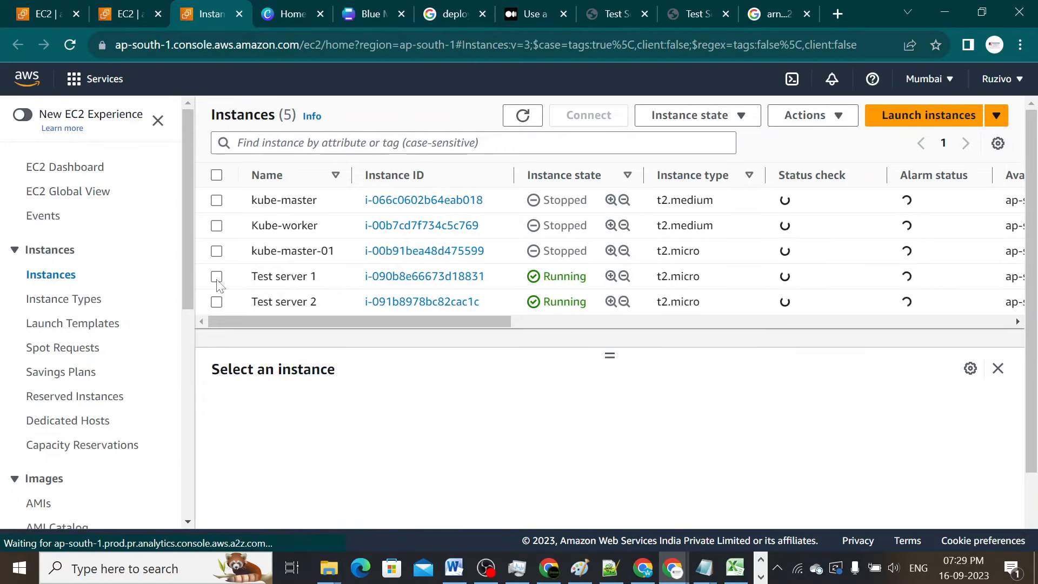
pyautogui.click(613, 14)
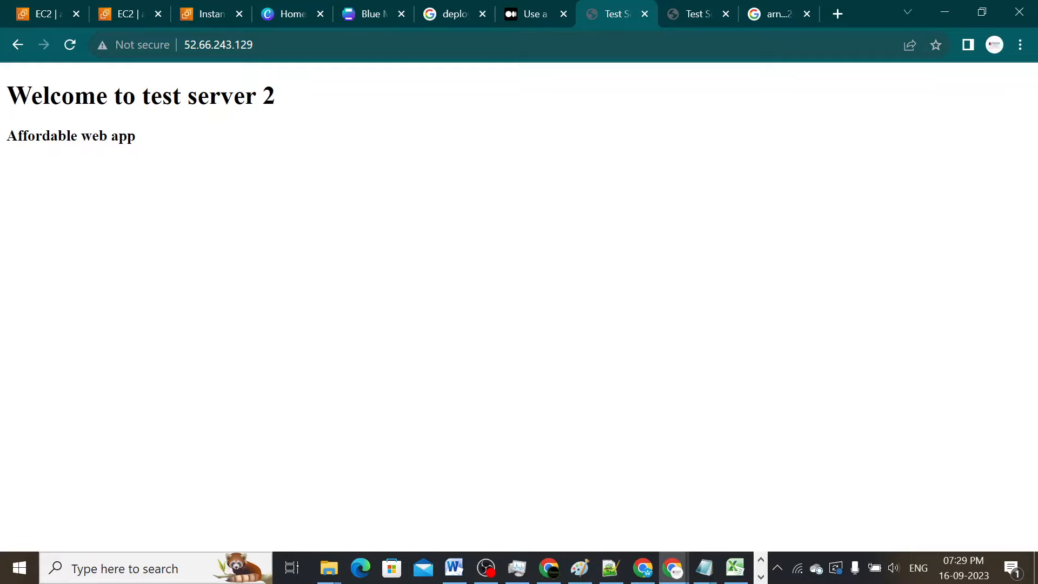
pyautogui.click(378, 44)
pyautogui.press('Return')
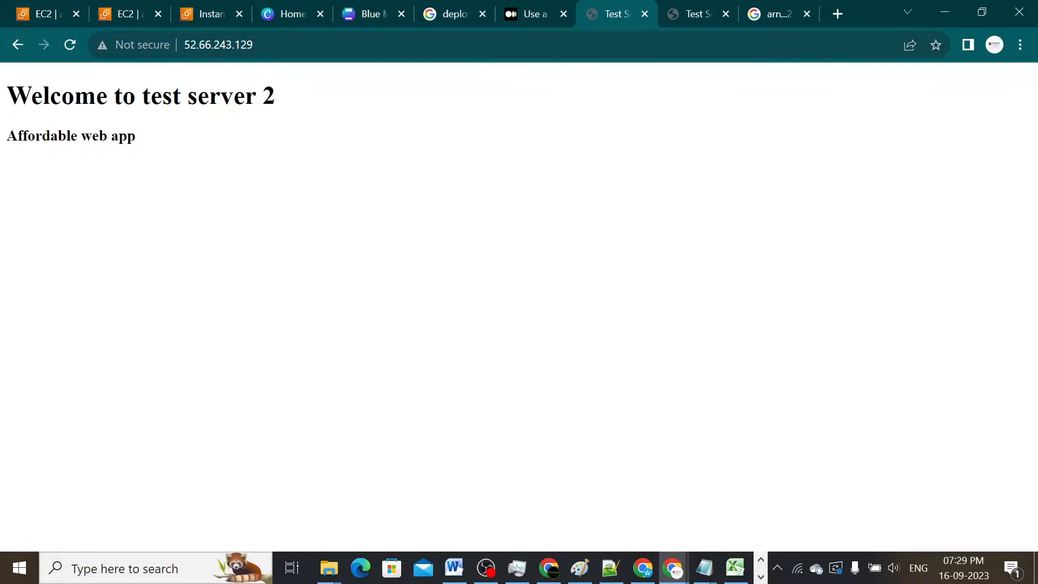
pyautogui.click(684, 15)
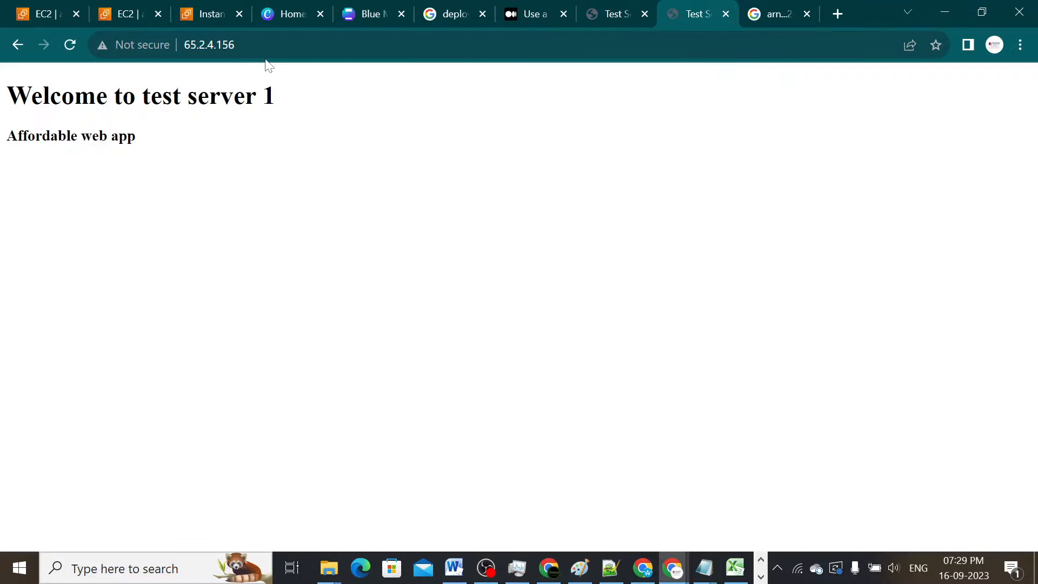
pyautogui.click(209, 44)
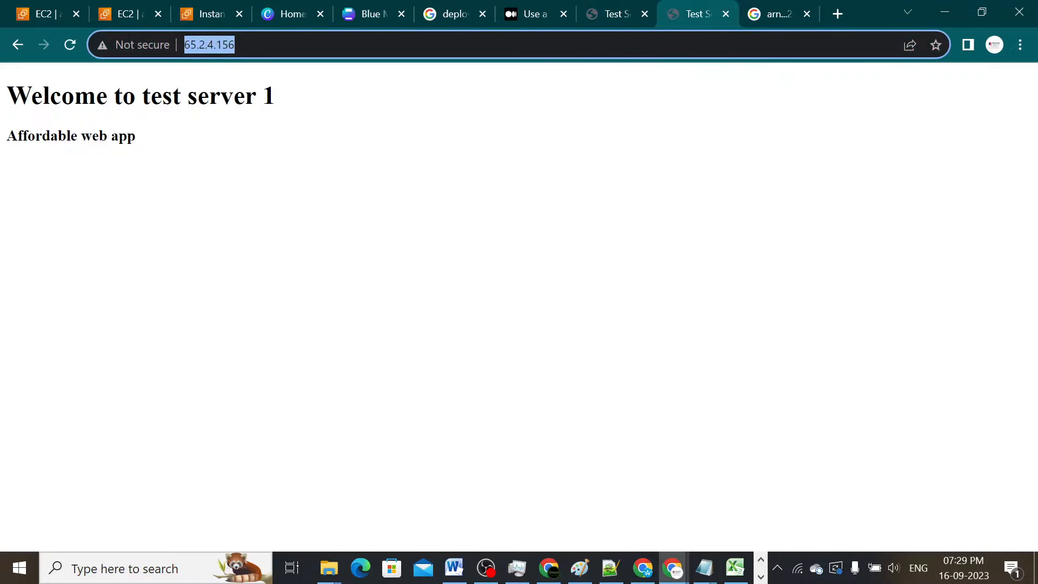
pyautogui.press('Return')
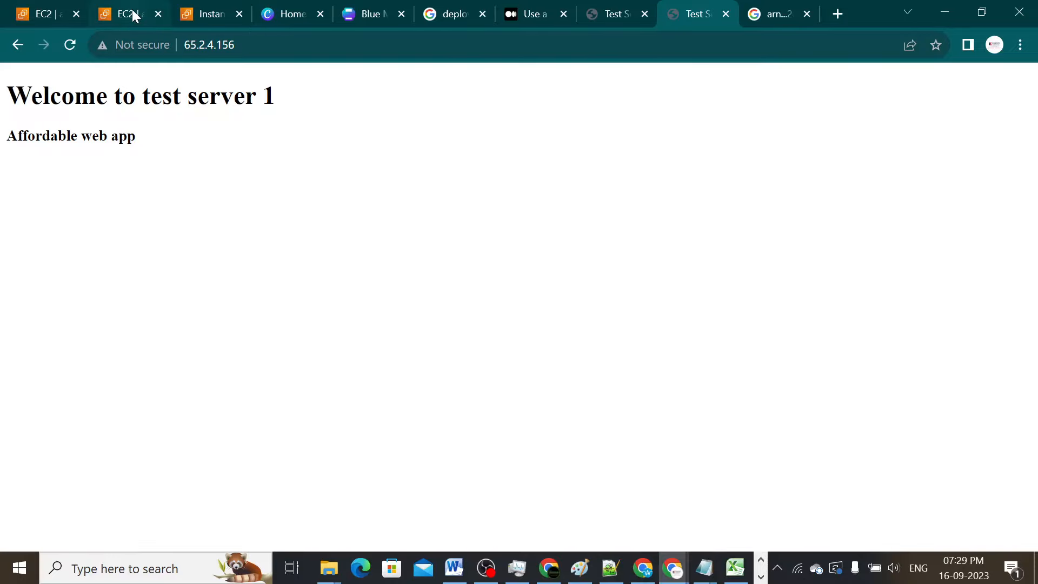
pyautogui.click(200, 11)
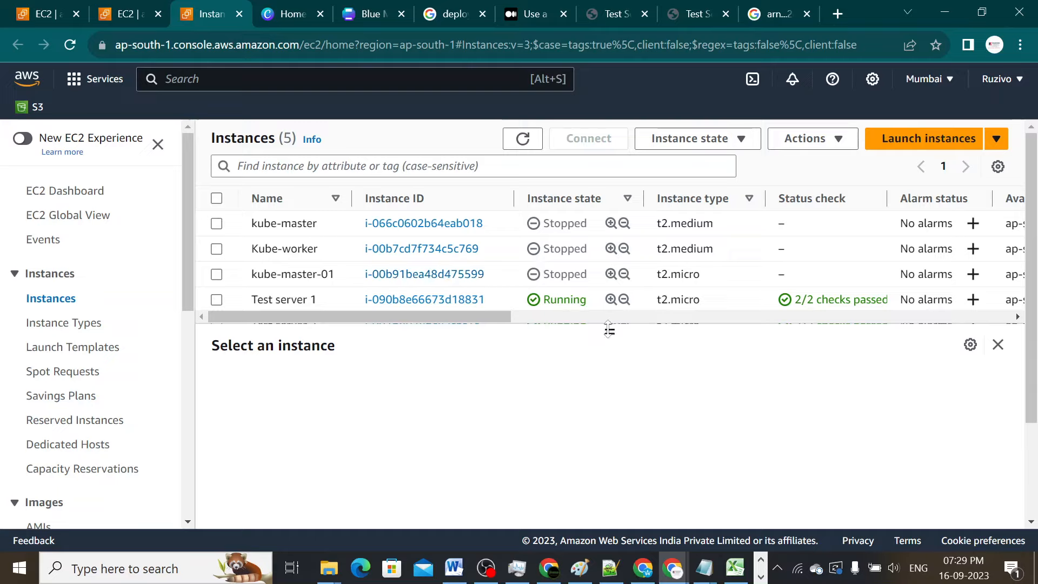
pyautogui.moveTo(608, 331); pyautogui.dragTo(605, 371)
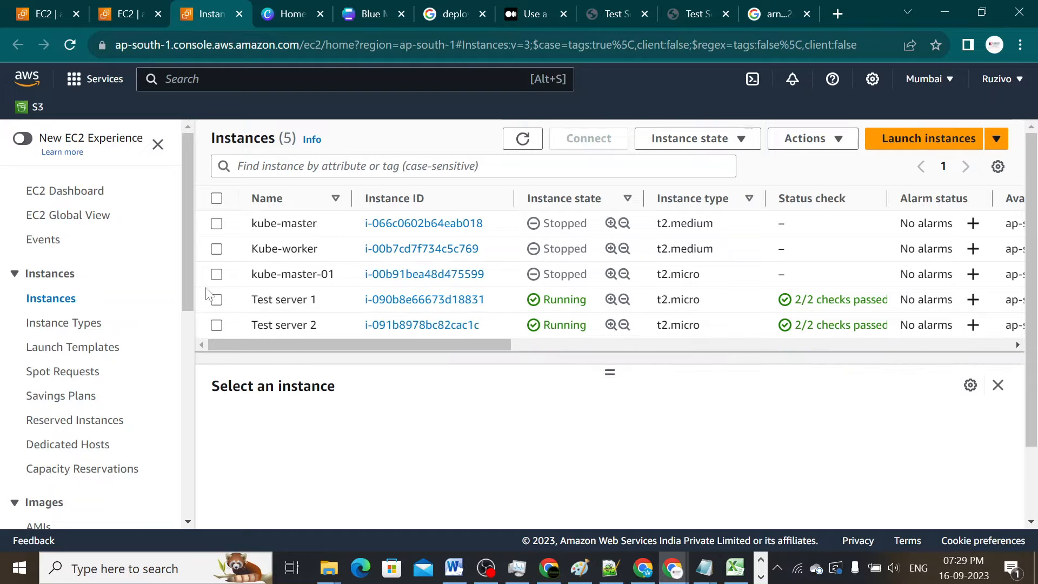
# Step: Open the EC2 load balancers page and start creating a load balancer
pyautogui.click(117, 15)
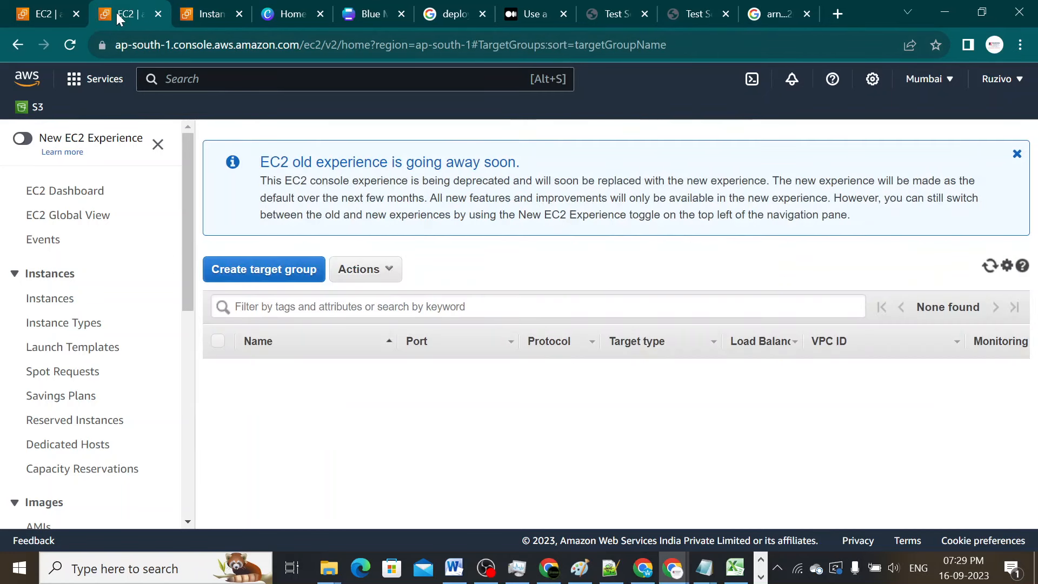
pyautogui.moveTo(187, 209); pyautogui.dragTo(172, 441)
pyautogui.click(66, 412)
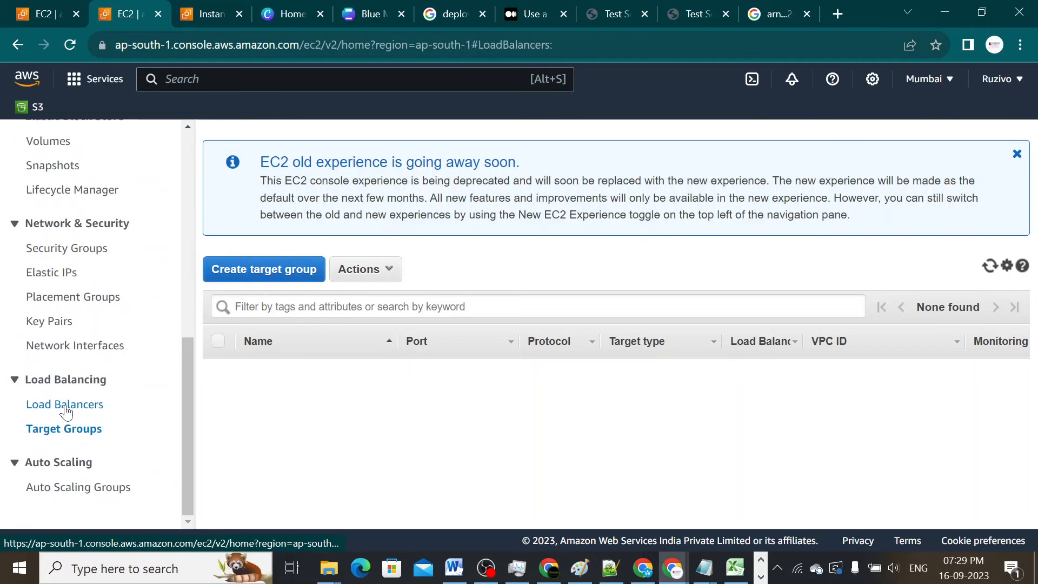
pyautogui.click(289, 157)
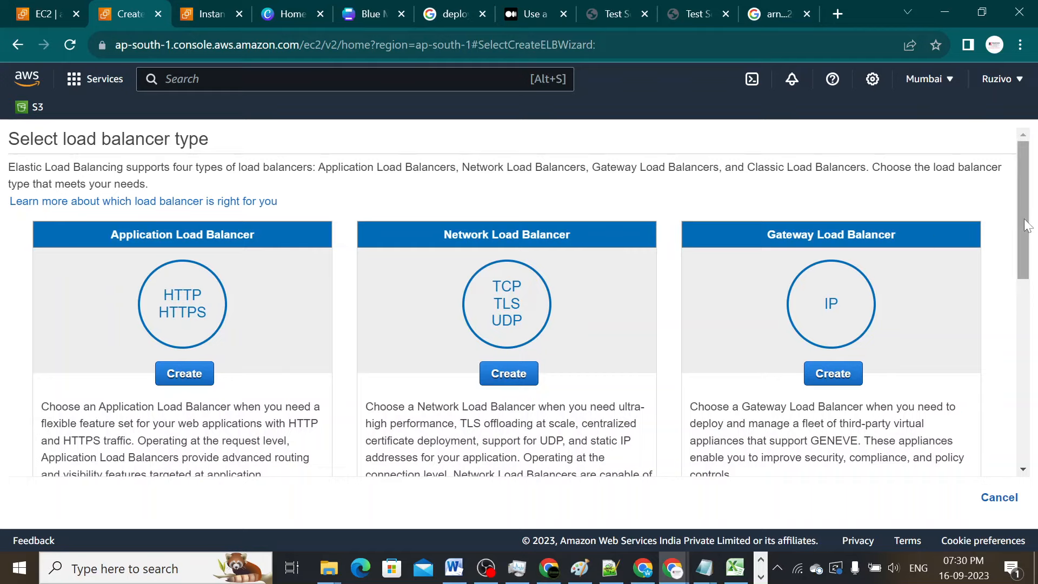
# Step: Choose the Application Load Balancer type and name the load balancer ALB-Test-01
pyautogui.scroll(-5, 1011, 319)
pyautogui.scroll(-2, 1014, 323)
pyautogui.moveTo(1006, 363); pyautogui.dragTo(1006, 361)
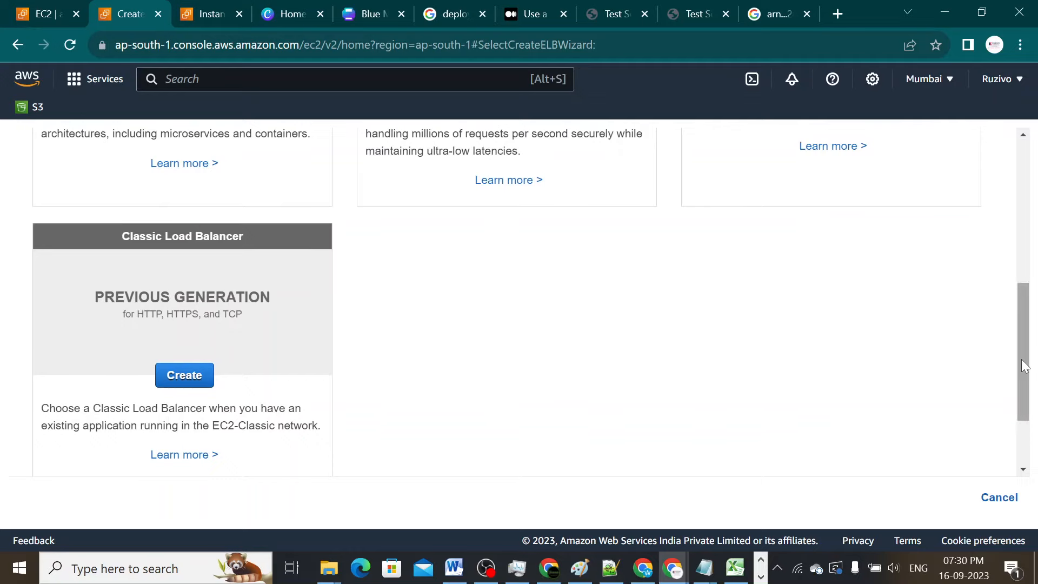
pyautogui.moveTo(1023, 361); pyautogui.dragTo(1008, 238)
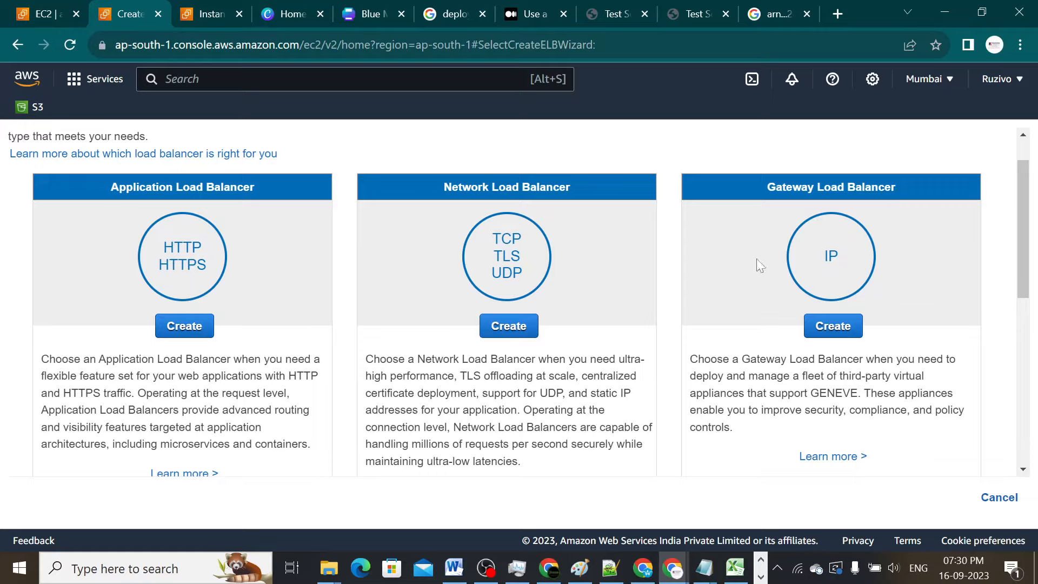
pyautogui.click(184, 327)
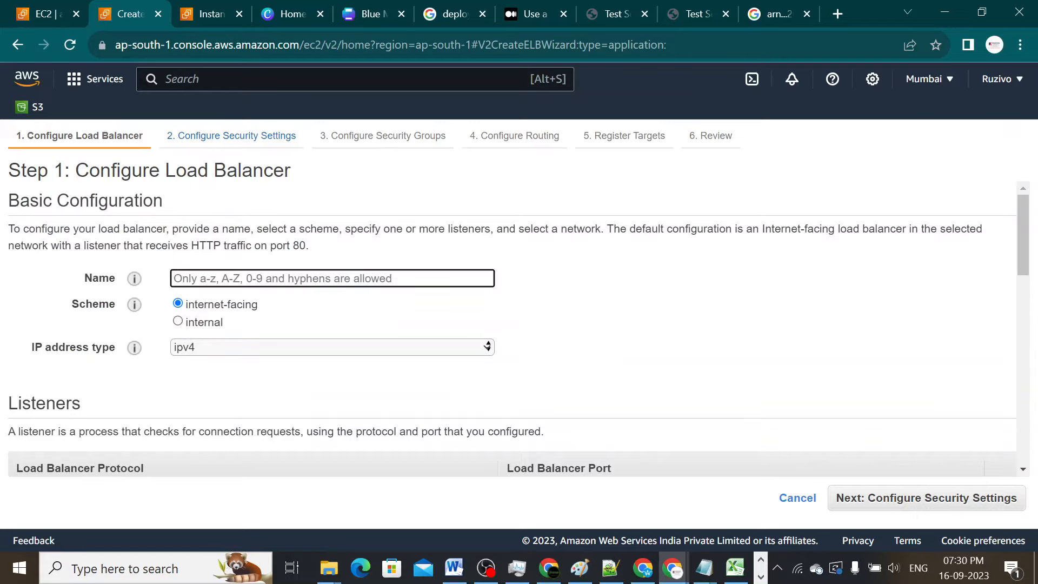
pyautogui.write('ALB-')
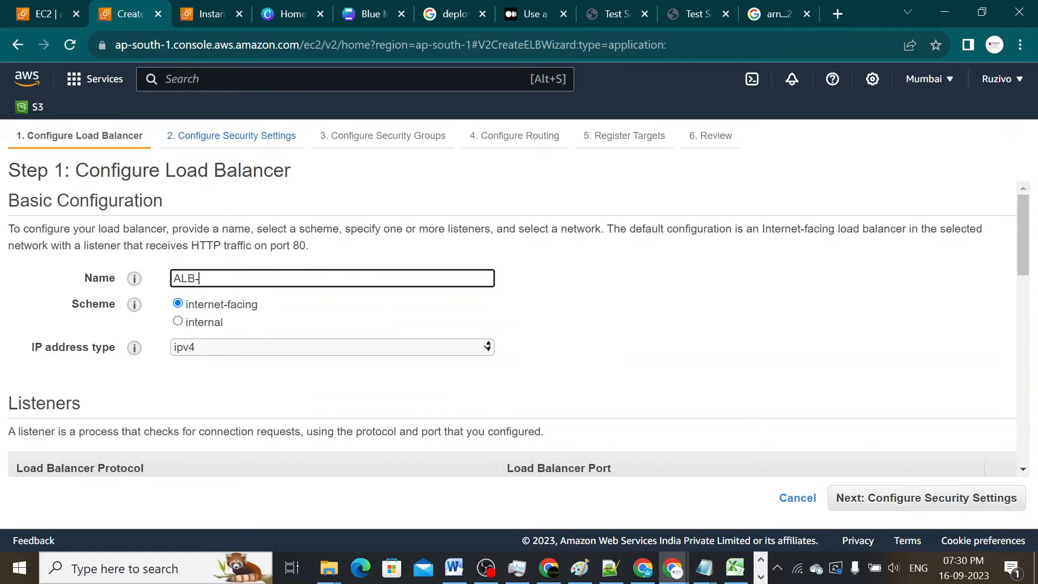
pyautogui.write('Test-01')
# Step: Enable the ap-south-1a and ap-south-1b availability zones and continue to the security settings
pyautogui.moveTo(1018, 246); pyautogui.dragTo(1024, 309)
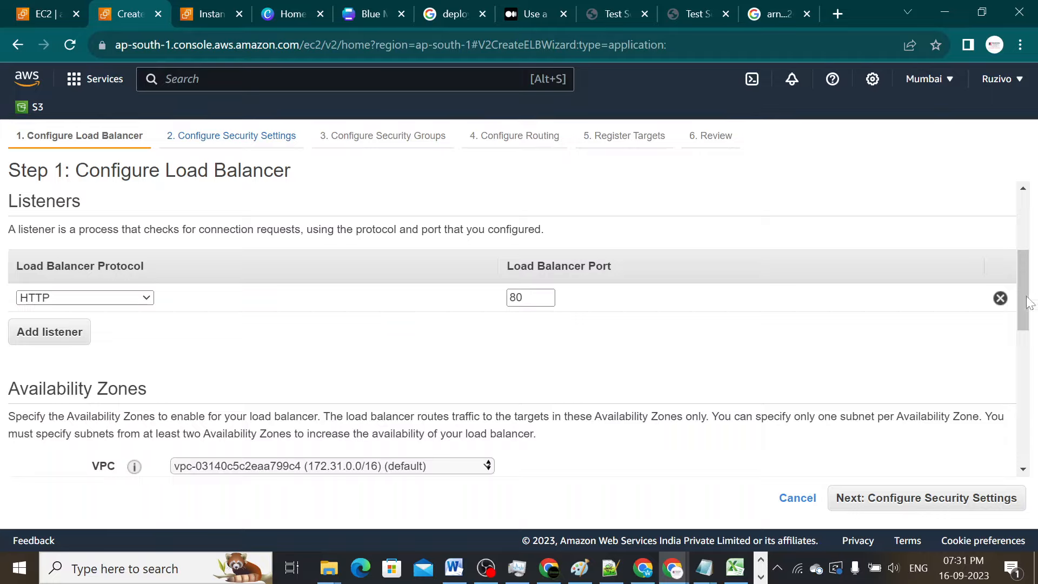
pyautogui.moveTo(1028, 305); pyautogui.dragTo(1029, 315)
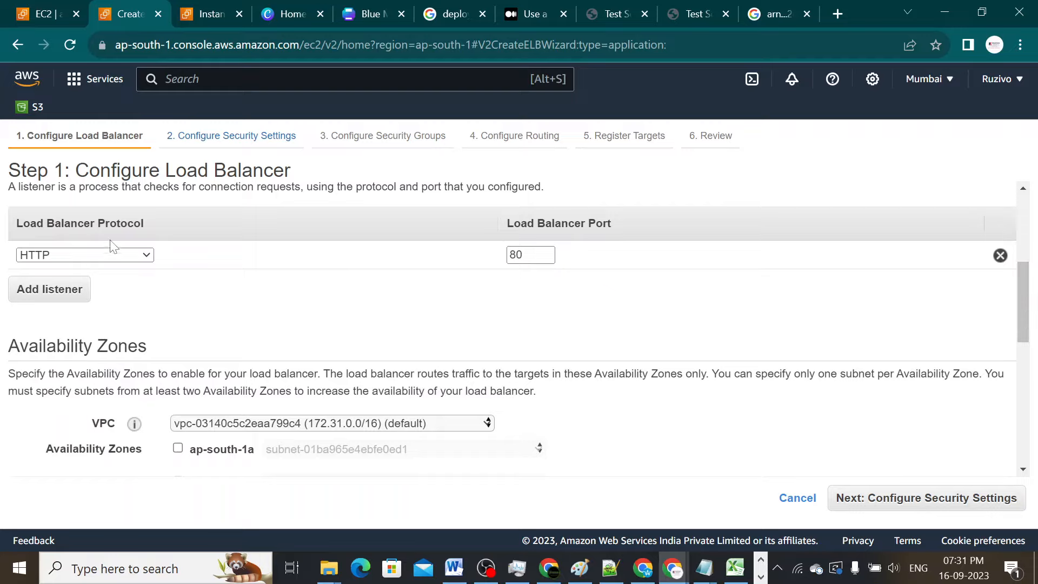
pyautogui.moveTo(1025, 300); pyautogui.dragTo(1031, 335)
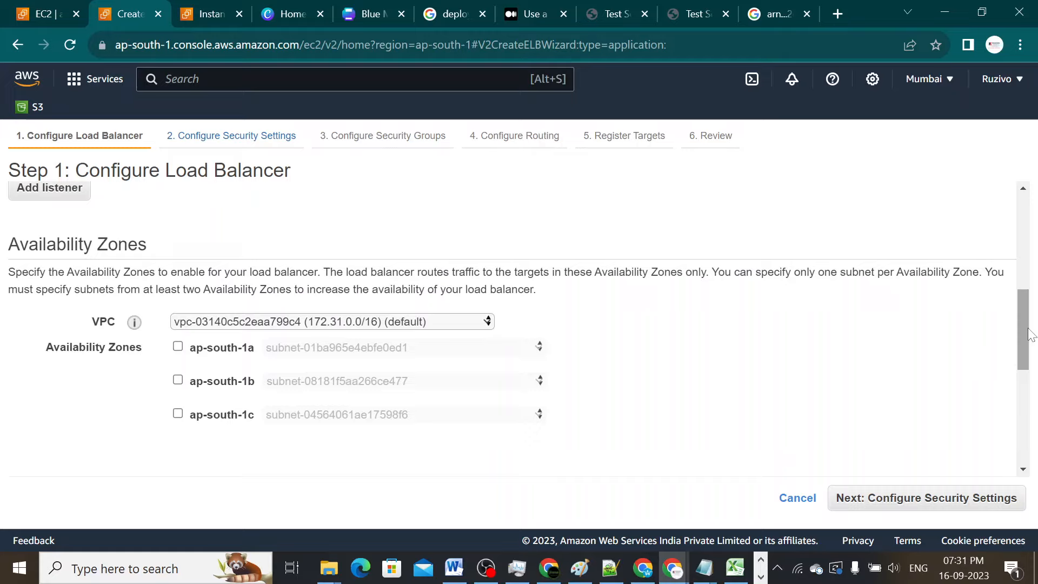
pyautogui.click(179, 349)
pyautogui.click(179, 409)
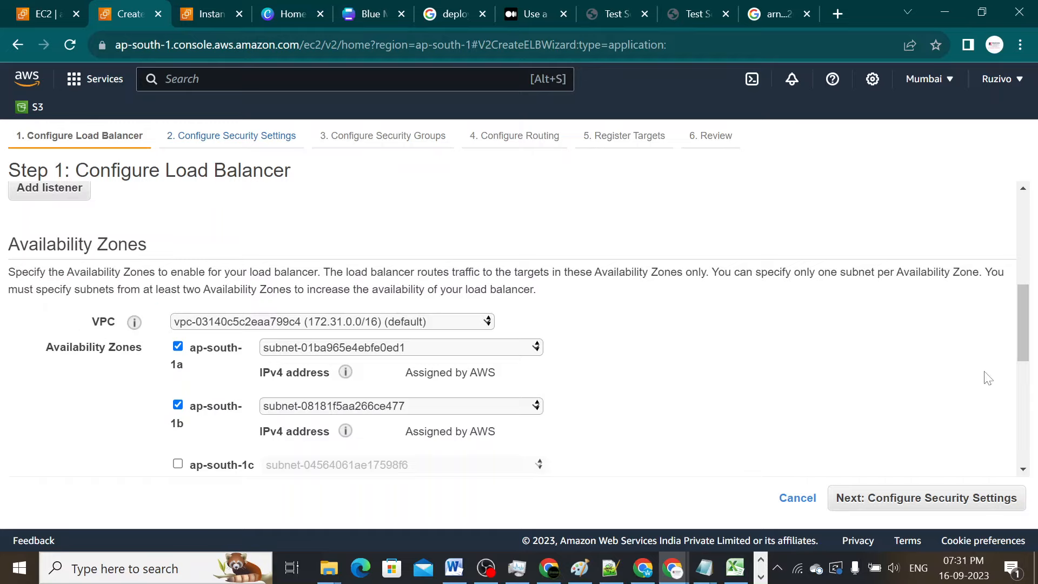
pyautogui.moveTo(1026, 338); pyautogui.dragTo(1017, 446)
pyautogui.click(911, 498)
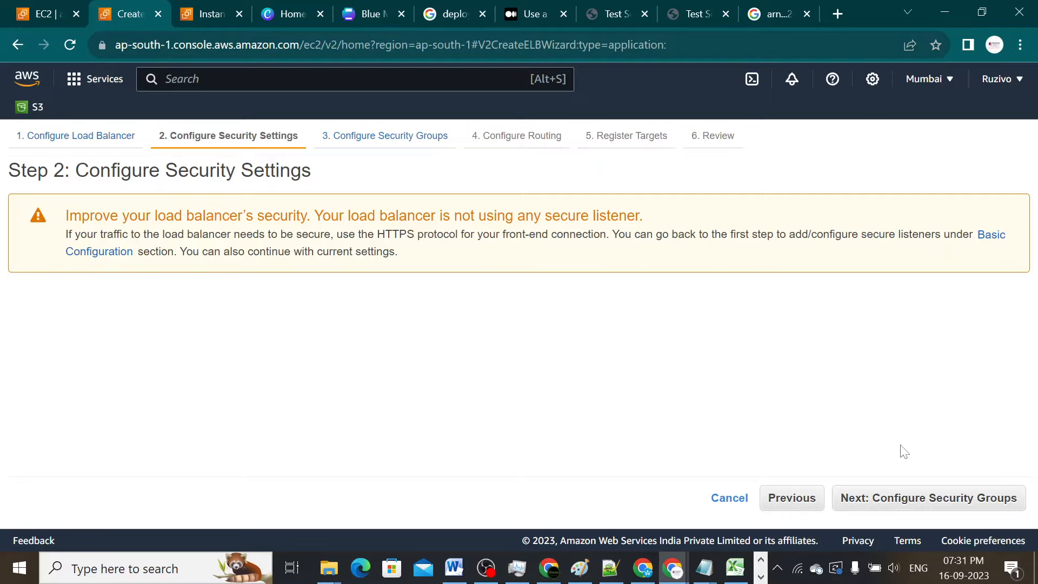
# Step: Assign the existing ansible-sg security group in place of the default one and continue to the routing configuration
pyautogui.click(892, 504)
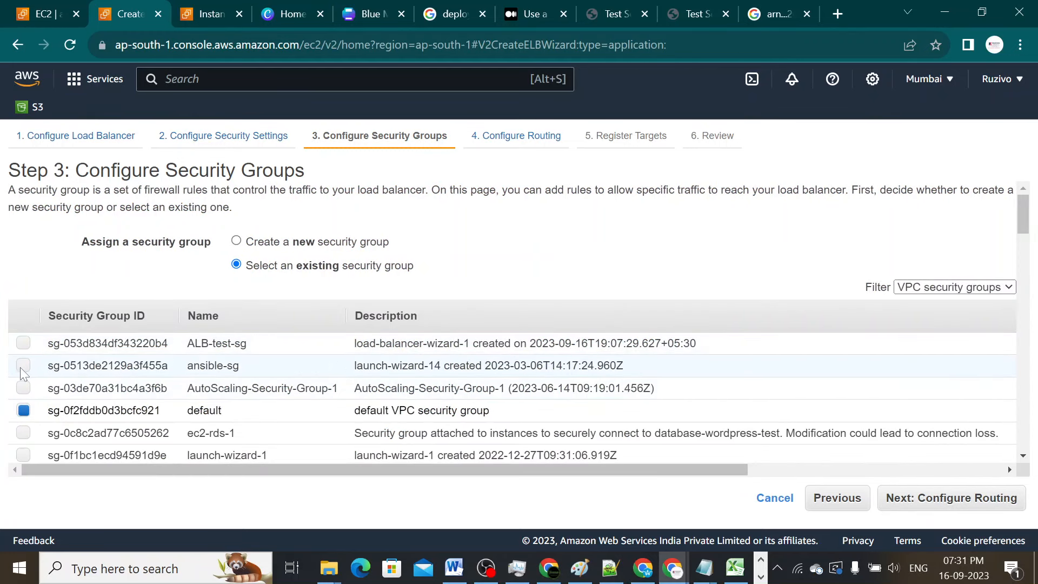
pyautogui.click(23, 366)
pyautogui.click(23, 411)
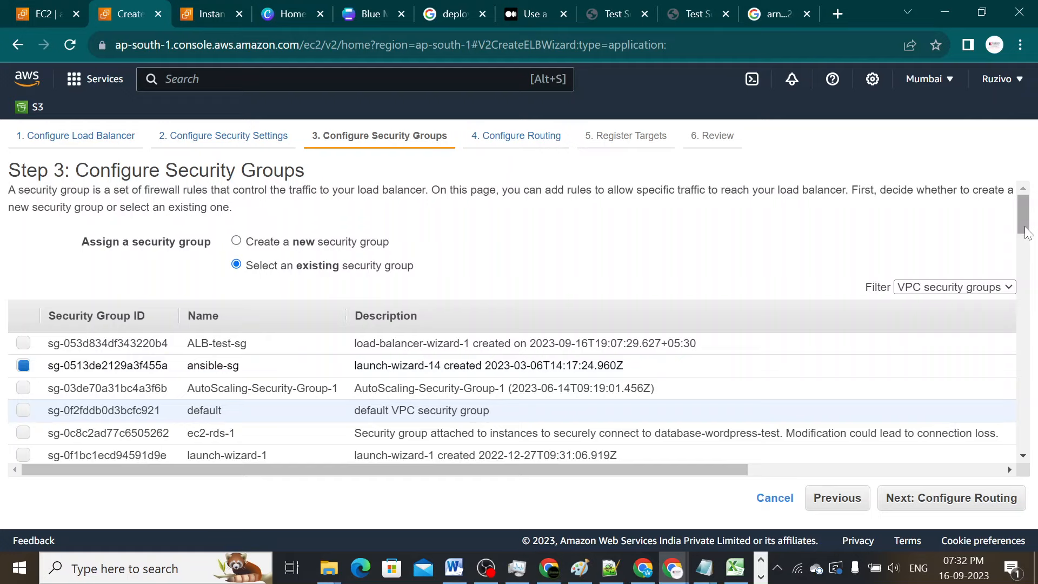
pyautogui.click(941, 515)
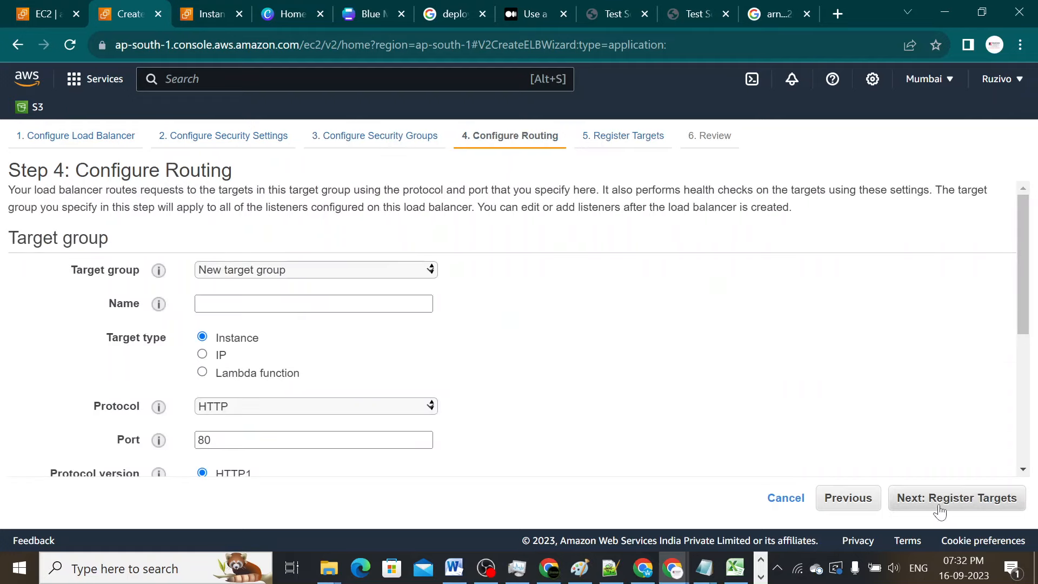
# Step: Name the new target group ALS-targetg-test01
pyautogui.click(273, 304)
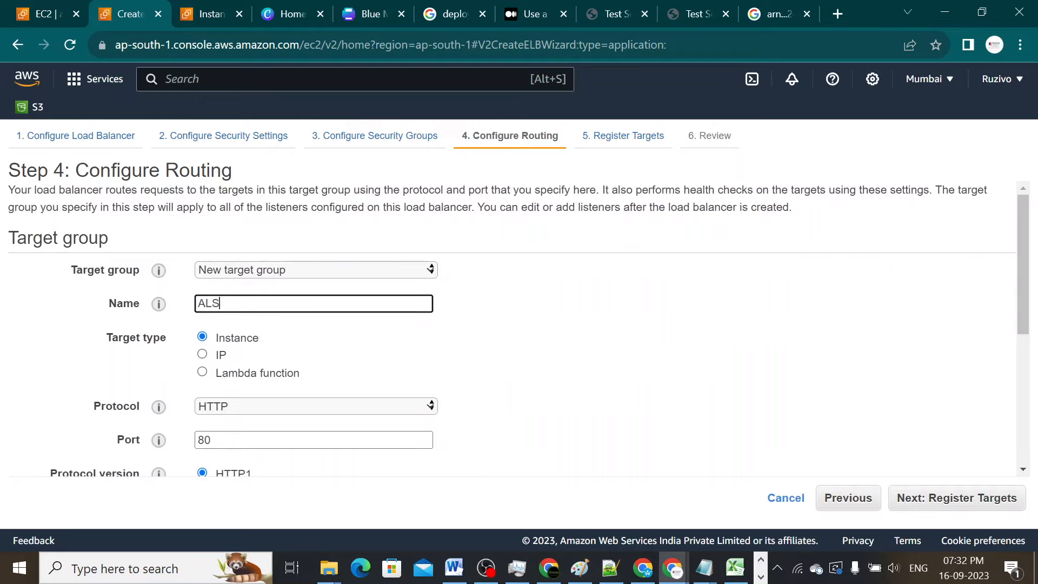
pyautogui.write('ALS-targetg-test01')
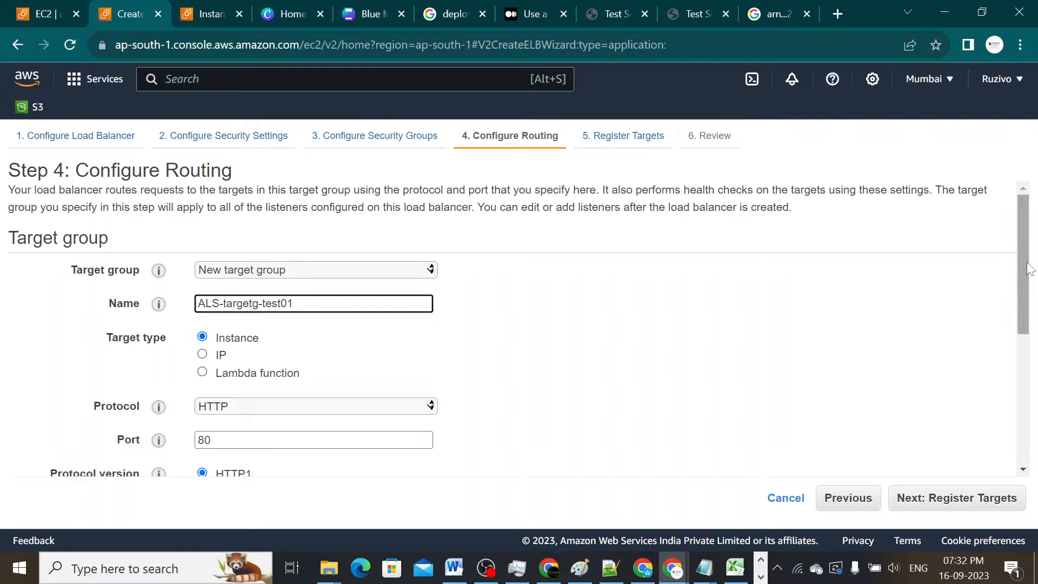
pyautogui.scroll(-2, 1029, 269)
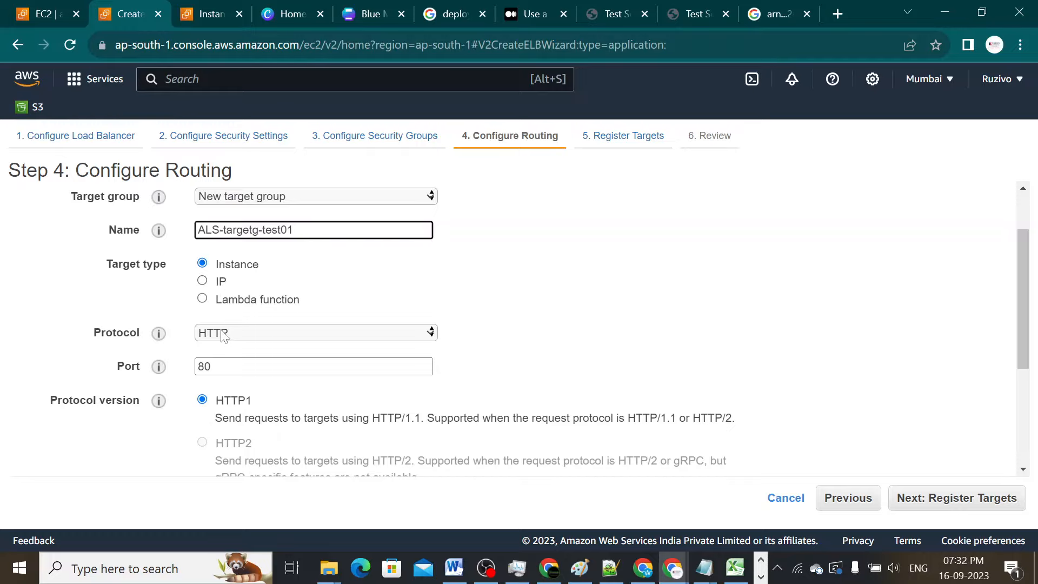
# Step: Expand the advanced health check settings to review them and continue to target registration
pyautogui.moveTo(1022, 316); pyautogui.dragTo(1024, 470)
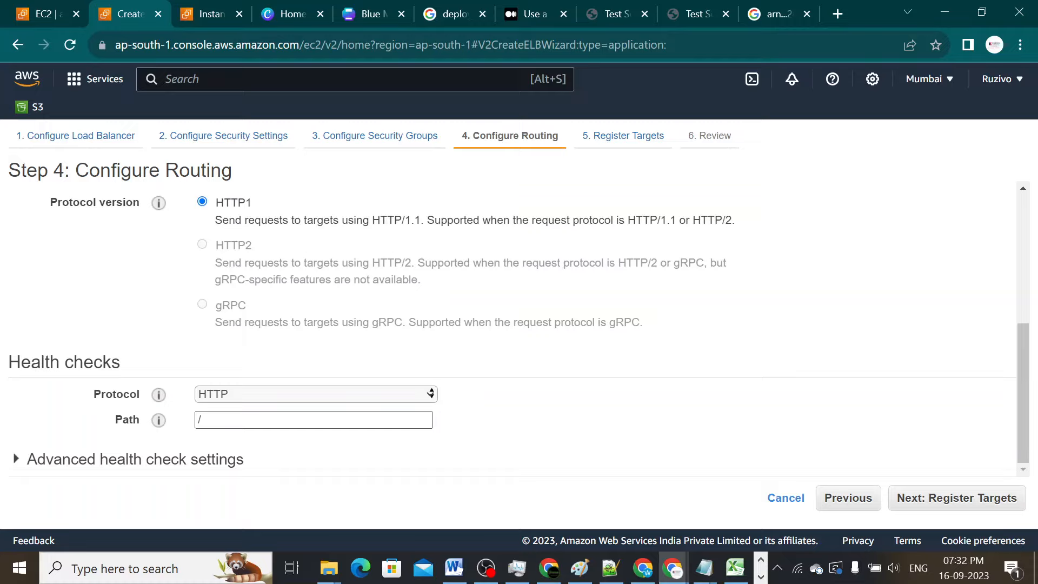
pyautogui.click(15, 459)
pyautogui.click(200, 420)
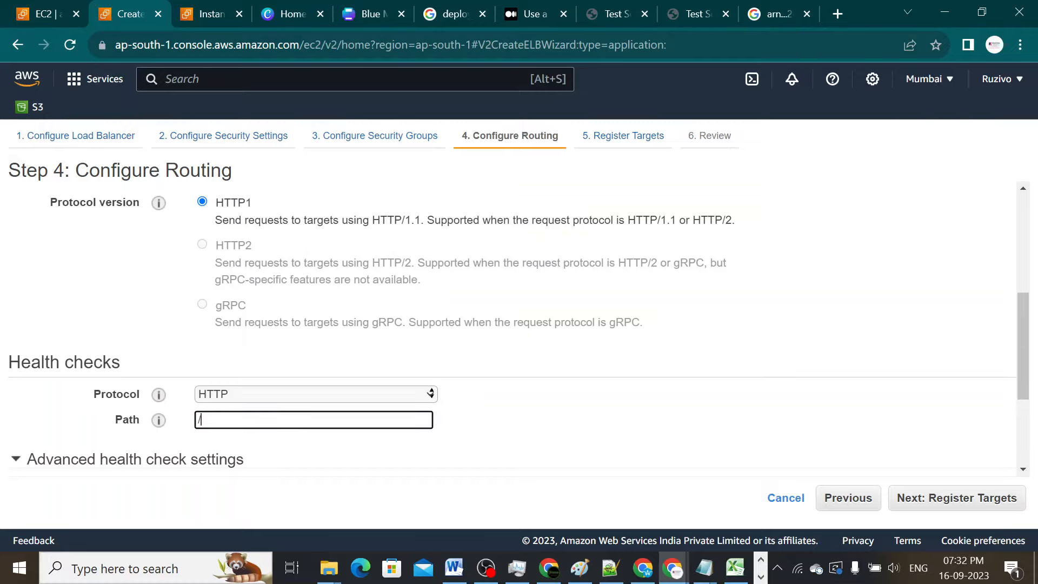
pyautogui.moveTo(1024, 354); pyautogui.dragTo(1027, 465)
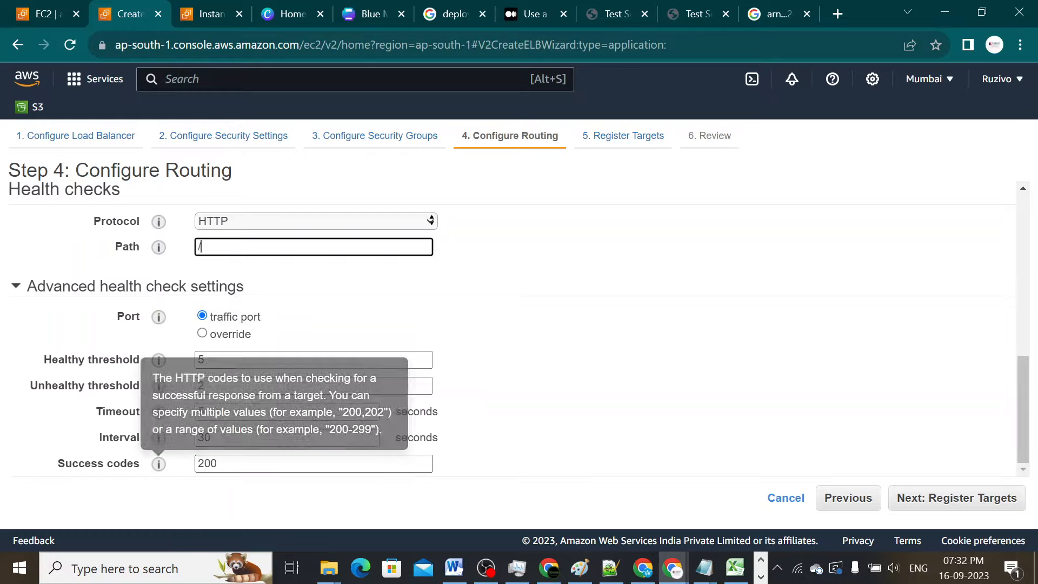
pyautogui.click(960, 504)
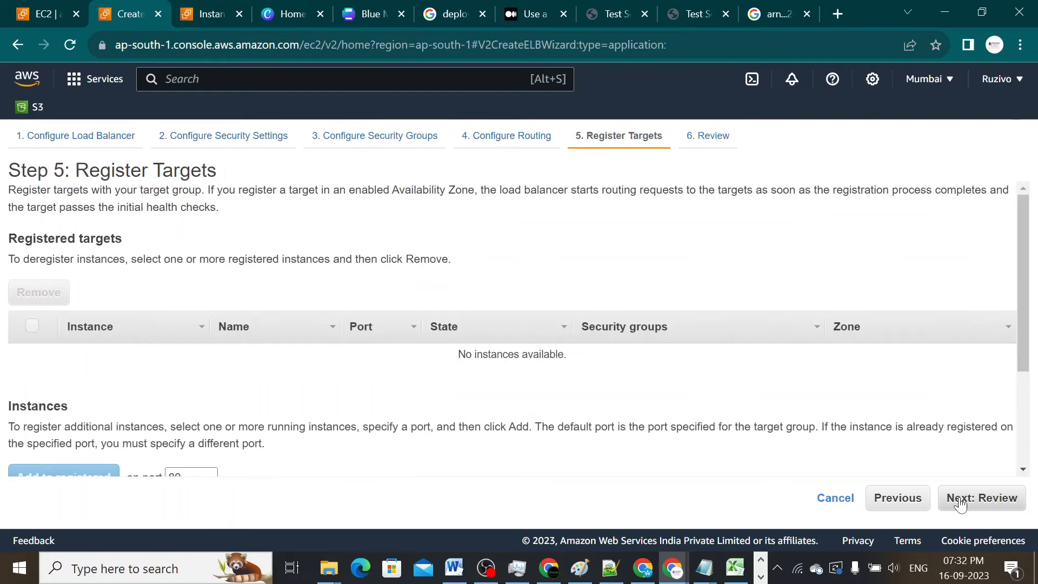
# Step: Register Test server 1 and Test server 2 as targets on port 80 and check the registered targets list
pyautogui.moveTo(1017, 310); pyautogui.dragTo(1018, 422)
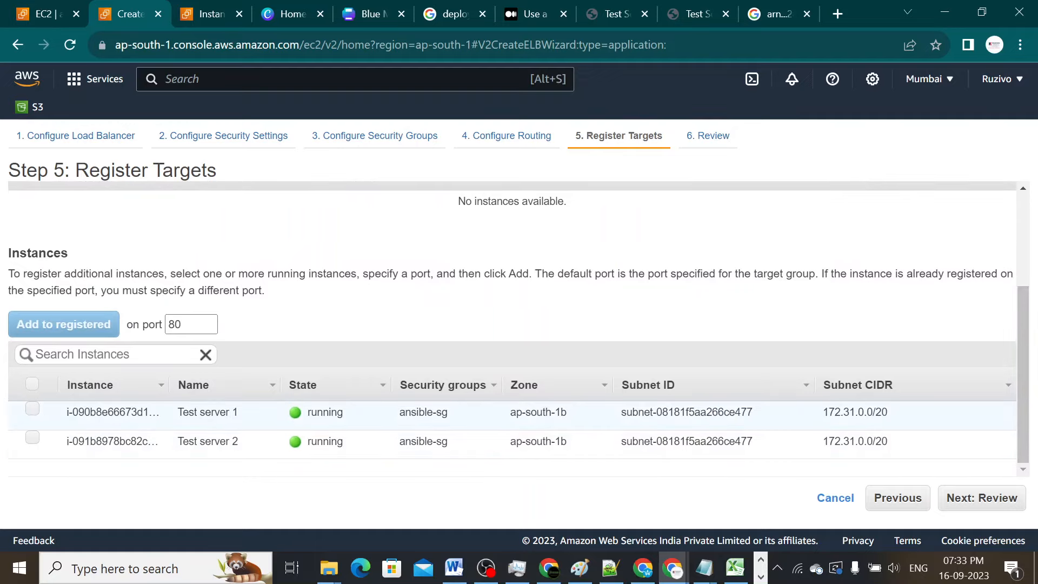
pyautogui.click(29, 409)
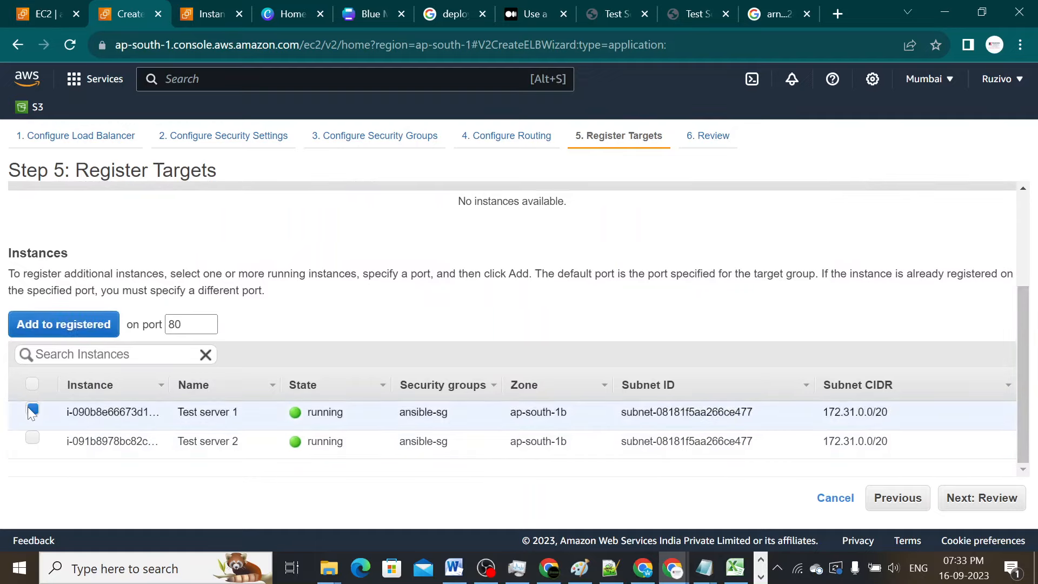
pyautogui.click(28, 441)
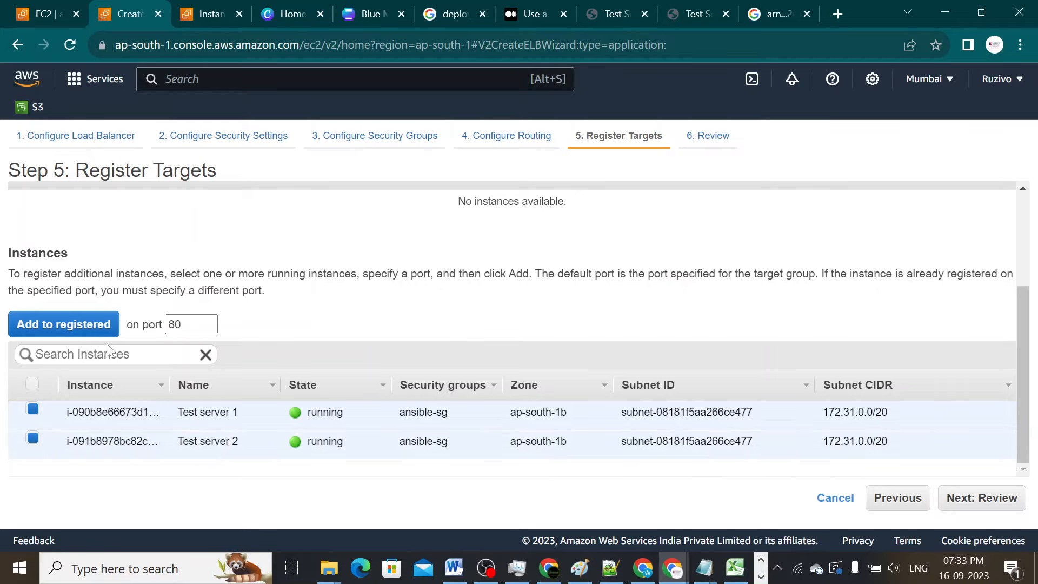
pyautogui.click(64, 324)
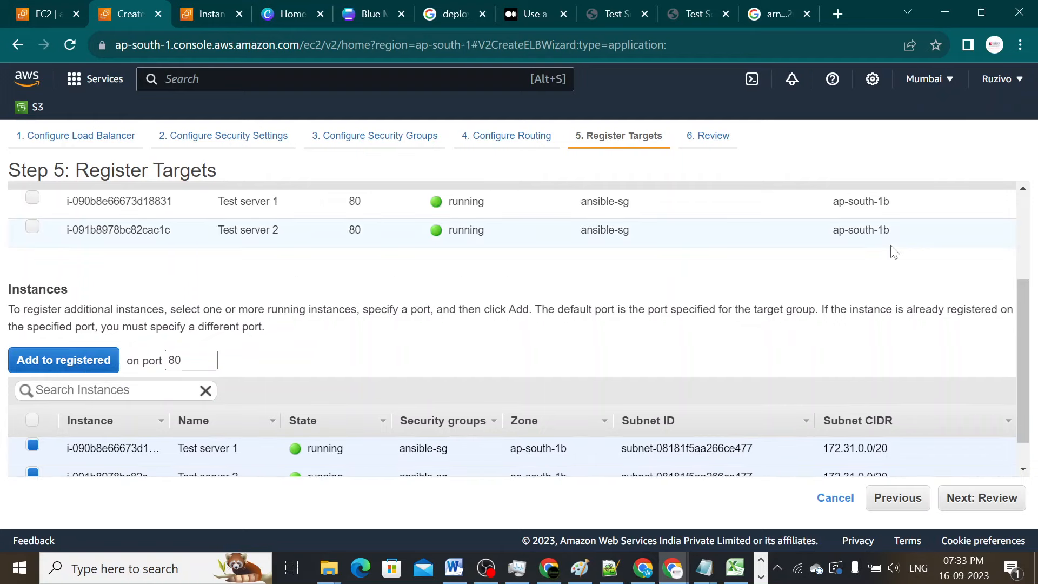
pyautogui.scroll(2, 1023, 287)
pyautogui.moveTo(1023, 287); pyautogui.dragTo(1018, 231)
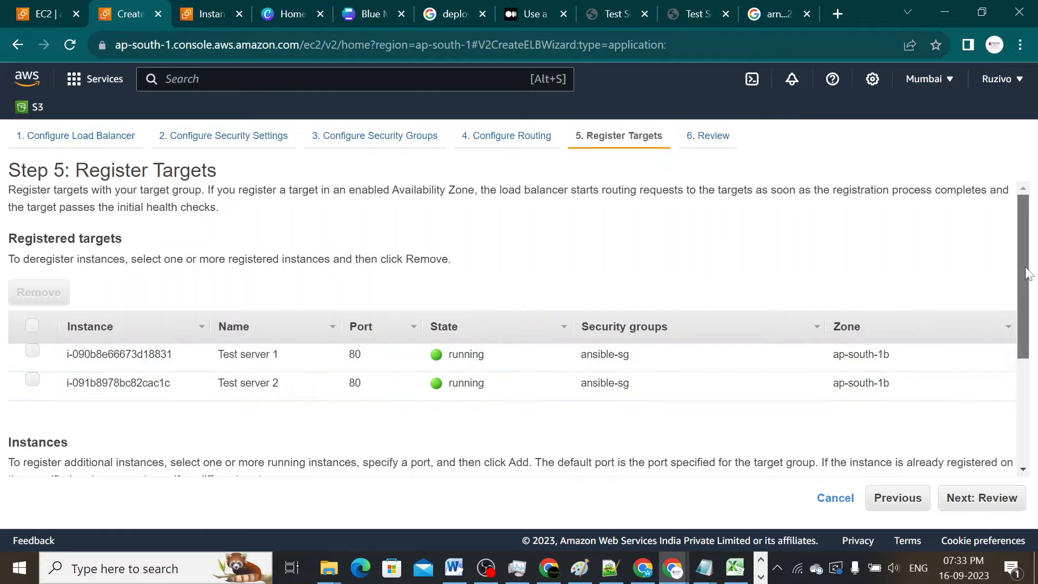
# Step: Continue to the review, look over the load balancer, routing and target settings, and create the load balancer
pyautogui.moveTo(1027, 273); pyautogui.dragTo(1017, 431)
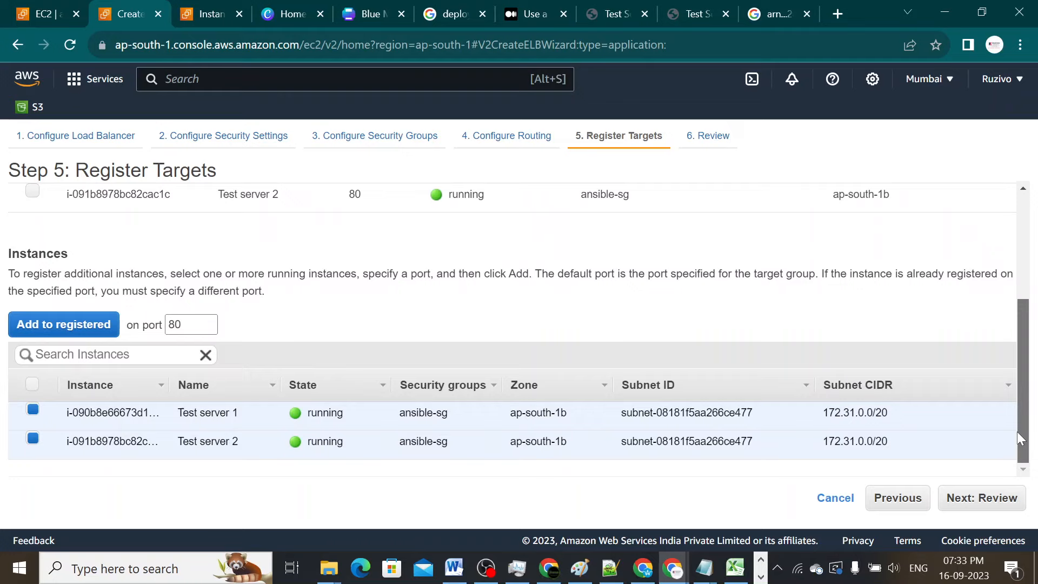
pyautogui.click(981, 498)
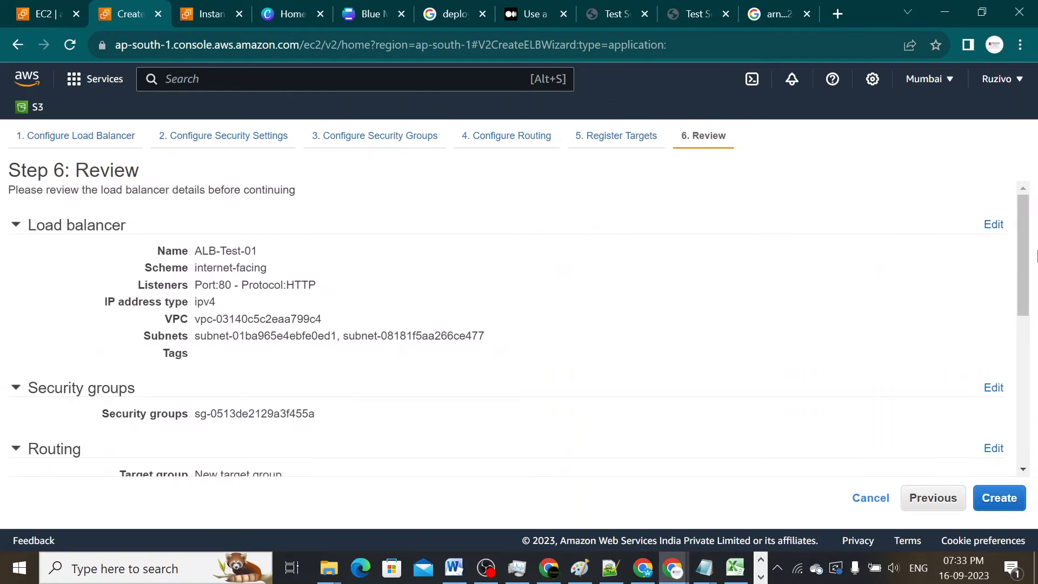
pyautogui.moveTo(1023, 256); pyautogui.dragTo(1023, 403)
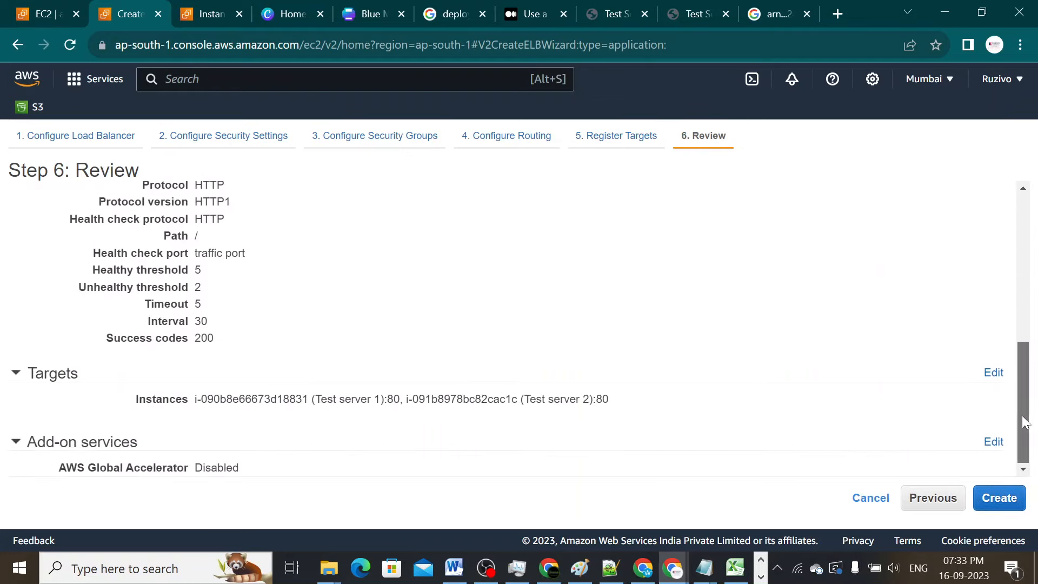
pyautogui.click(1011, 501)
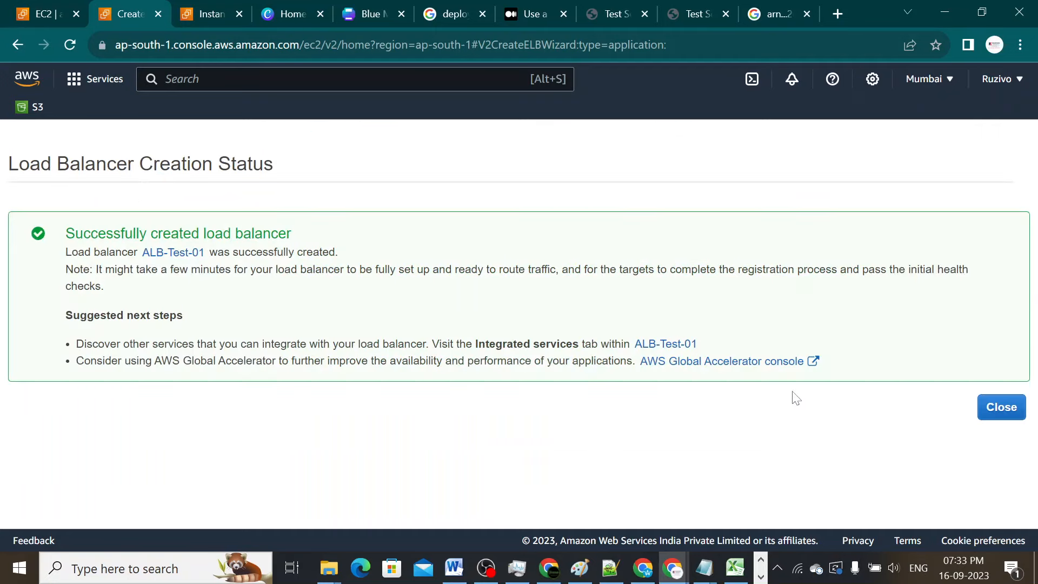
# Step: Open ALB-Test-01 in the load balancer list and examine its DNS name, state, VPC, availability zones and type
pyautogui.click(664, 348)
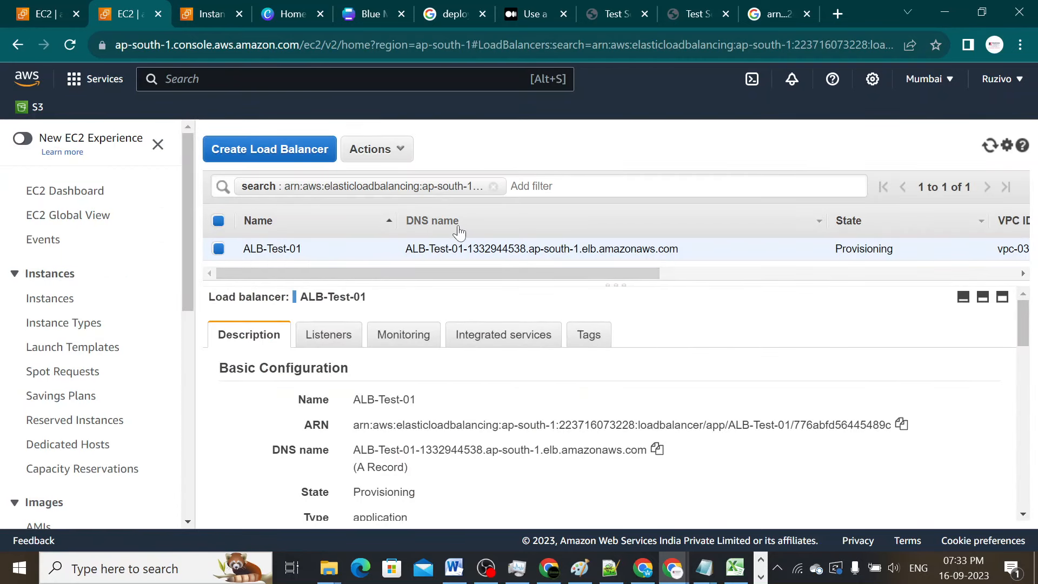
pyautogui.moveTo(489, 273); pyautogui.dragTo(756, 274)
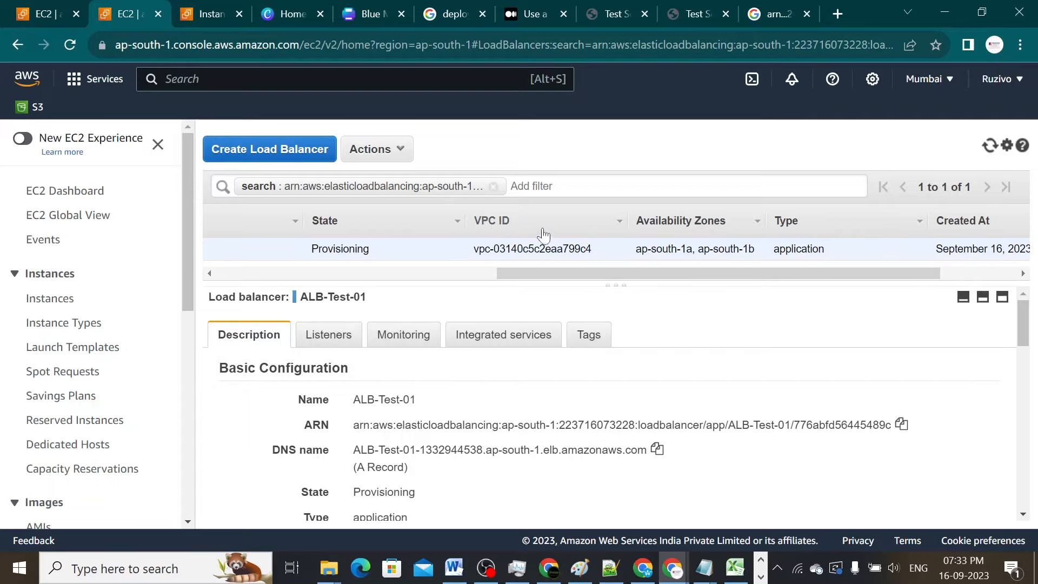
pyautogui.moveTo(660, 270); pyautogui.dragTo(782, 262)
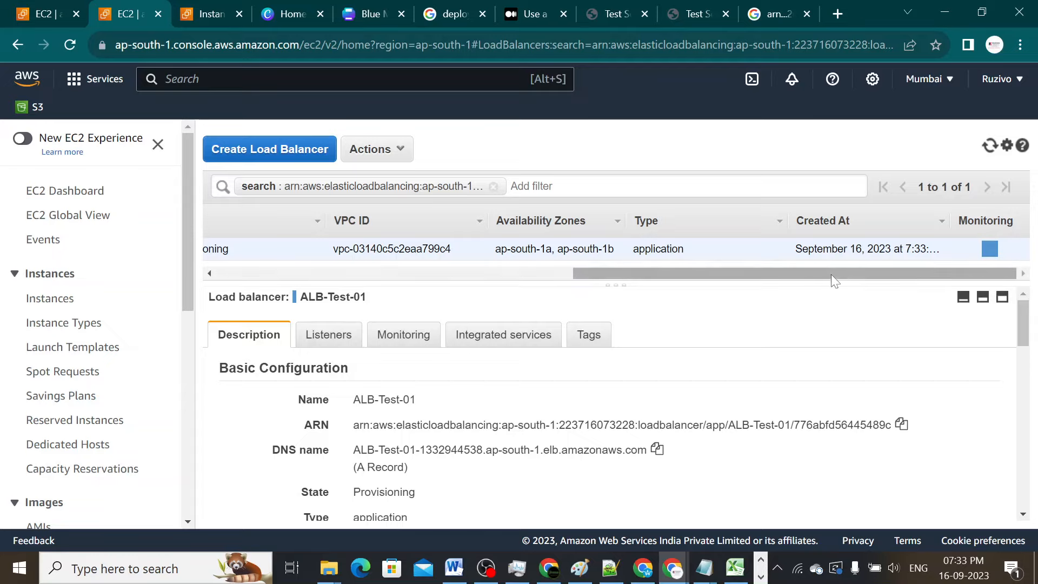
pyautogui.moveTo(832, 274); pyautogui.dragTo(413, 299)
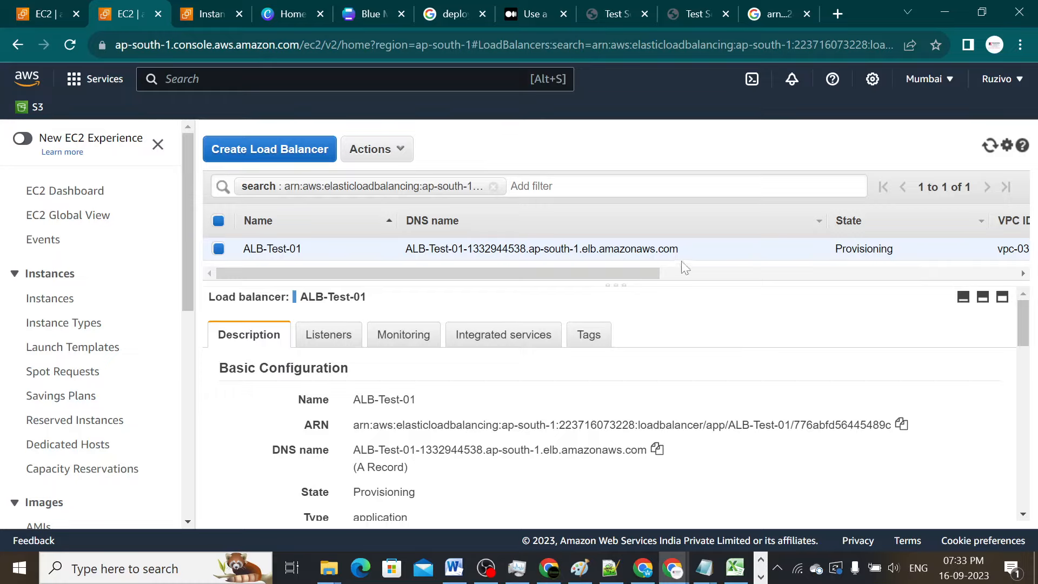
# Step: Copy the DNS name of ALB-Test-01 and load it as an address in a new browser tab
pyautogui.moveTo(682, 254); pyautogui.dragTo(404, 250)
pyautogui.hotkey('ctrl', 'c')
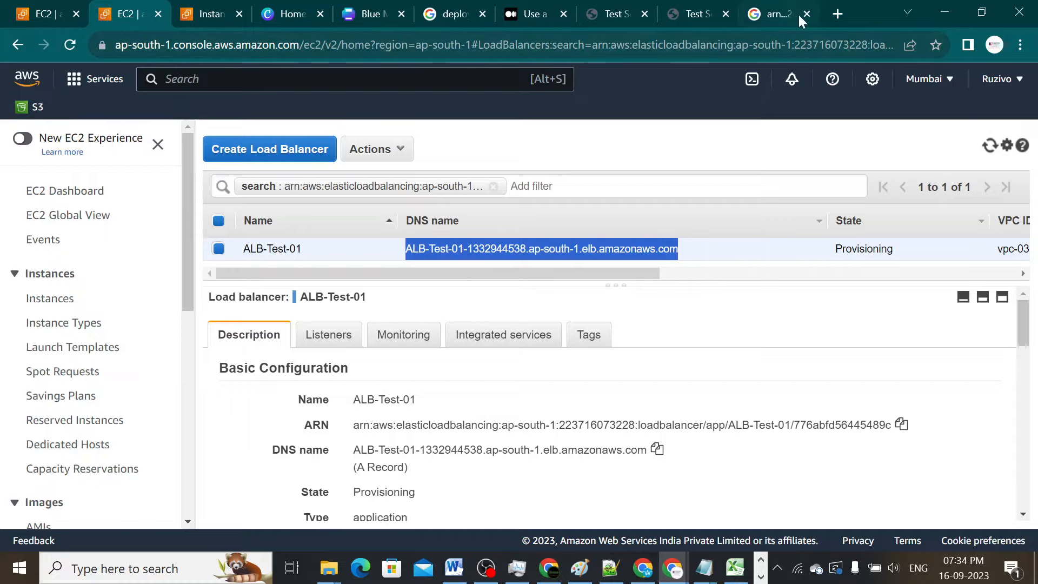
pyautogui.click(837, 14)
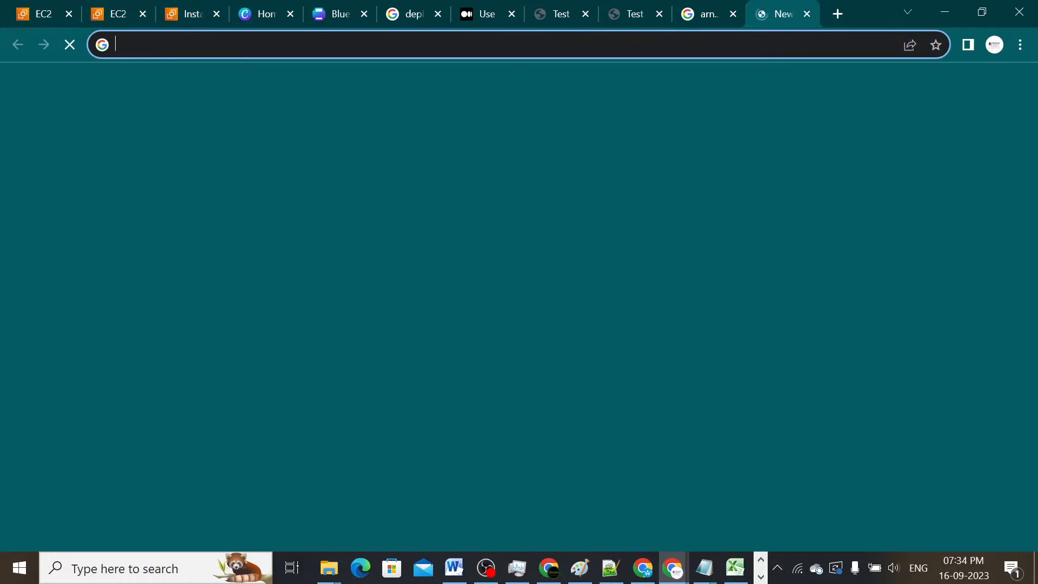
pyautogui.hotkey('ctrl', 'v')
pyautogui.press('Return')
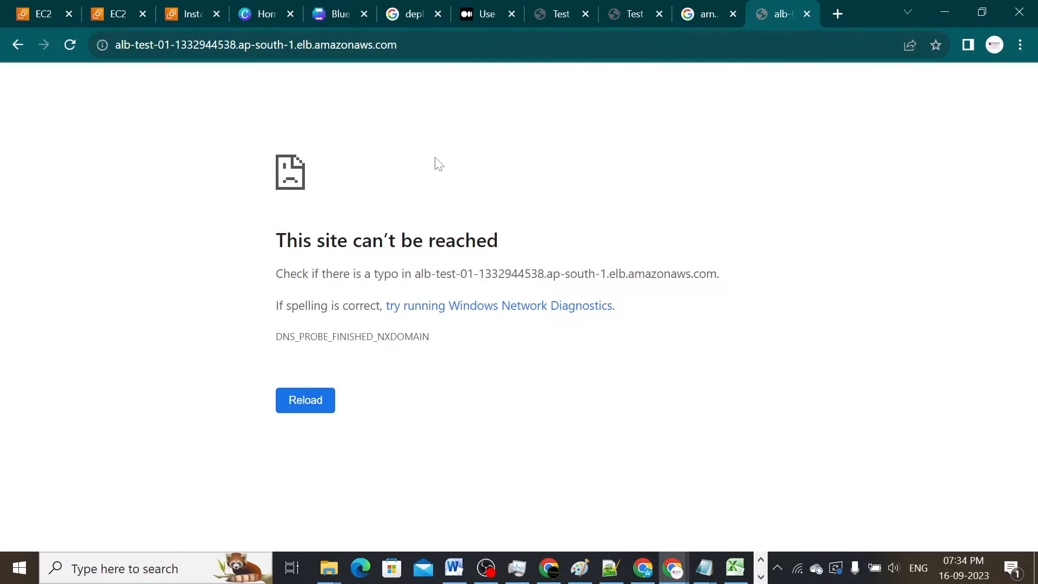
# Step: Return to the load balancer console and examine the listeners, monitoring metrics, integrated services and tags of ALB-Test-01
pyautogui.click(117, 16)
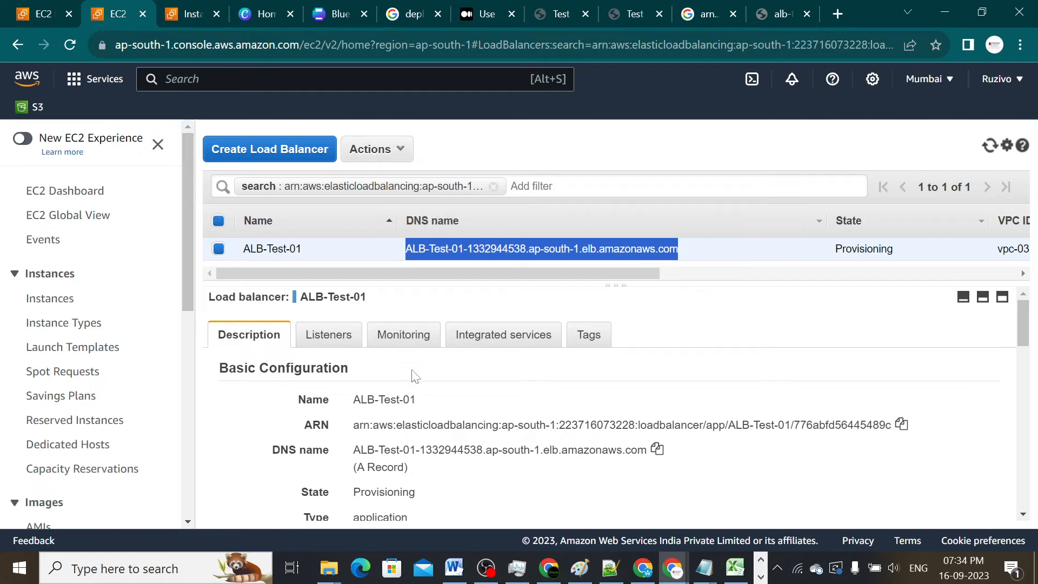
pyautogui.click(326, 338)
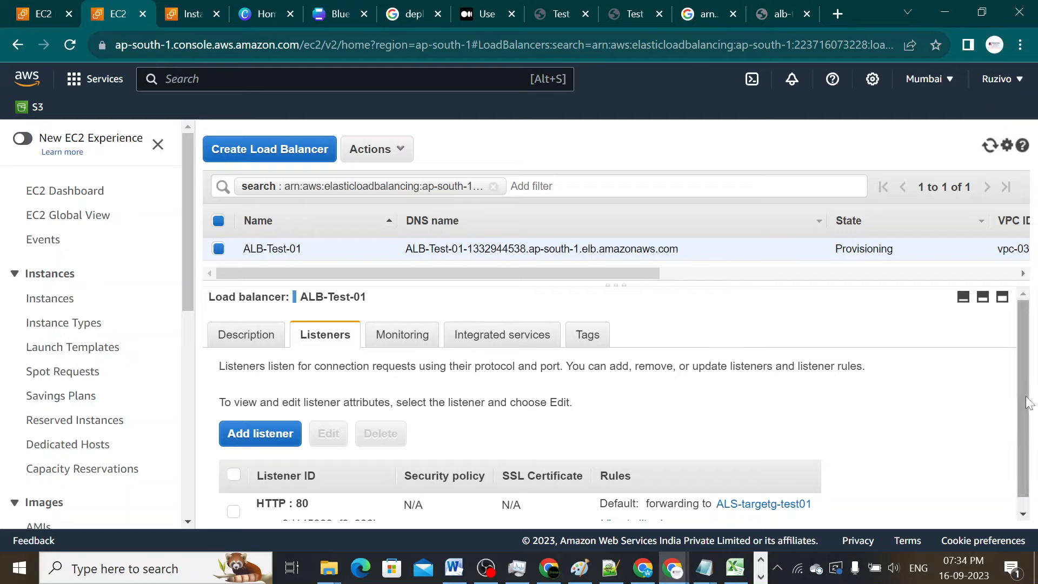
pyautogui.scroll(-1, 1021, 479)
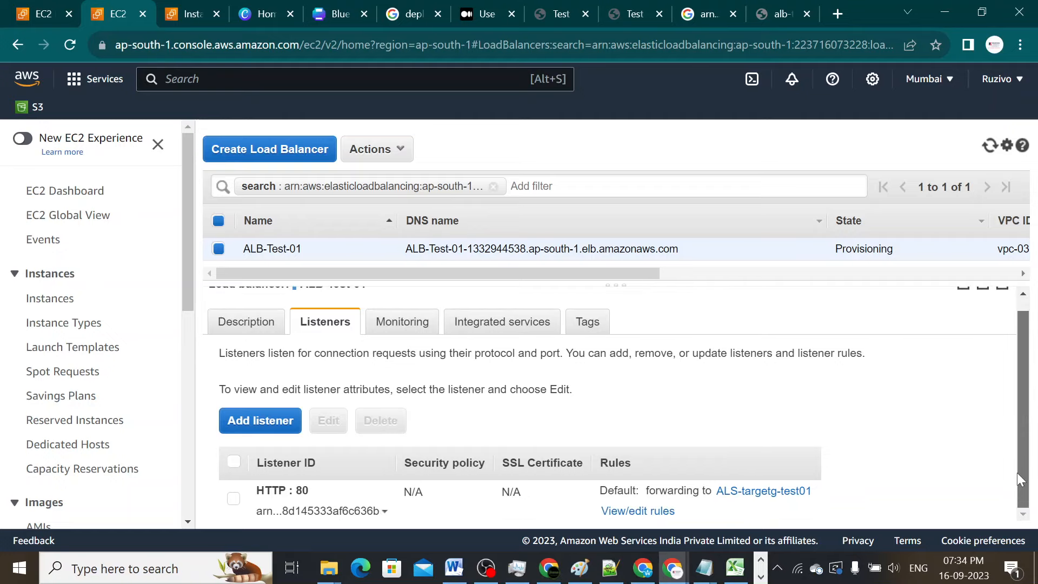
pyautogui.click(394, 319)
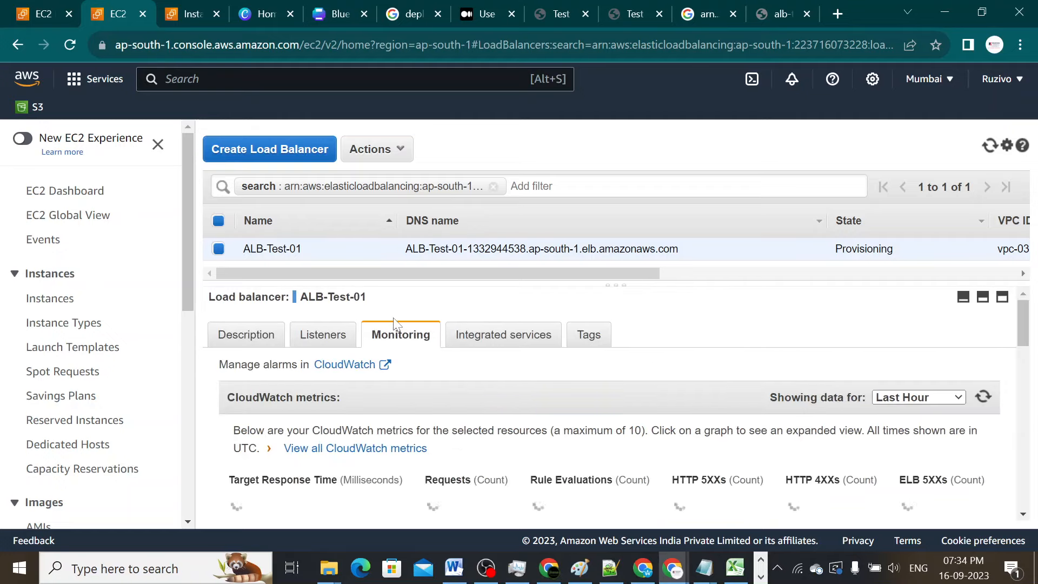
pyautogui.moveTo(1030, 319)
pyautogui.mouseDown()
pyautogui.moveTo(1028, 369)
pyautogui.moveTo(1025, 318)
pyautogui.mouseUp()
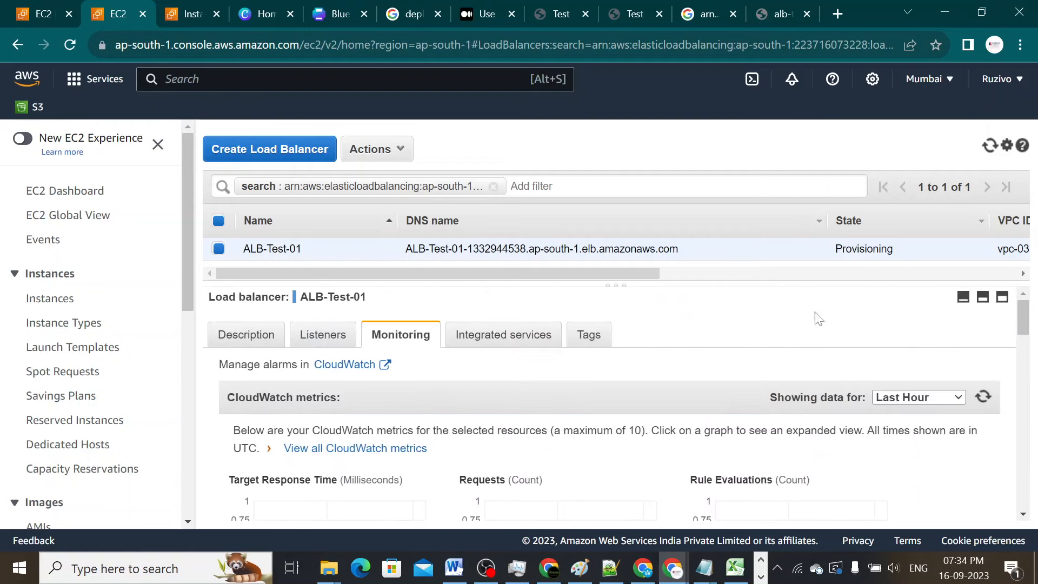
pyautogui.click(494, 339)
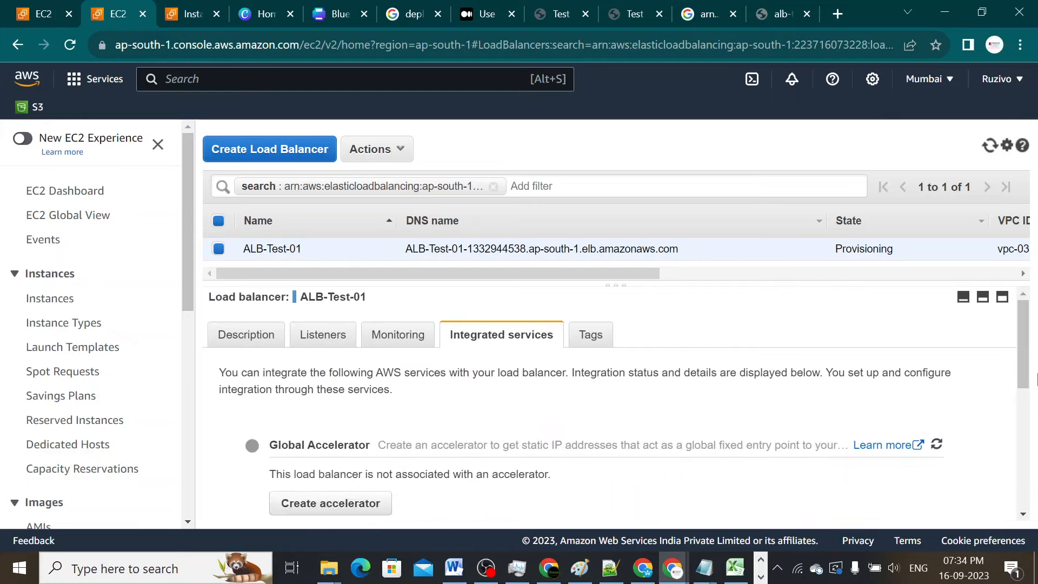
pyautogui.moveTo(1032, 378); pyautogui.dragTo(1028, 346)
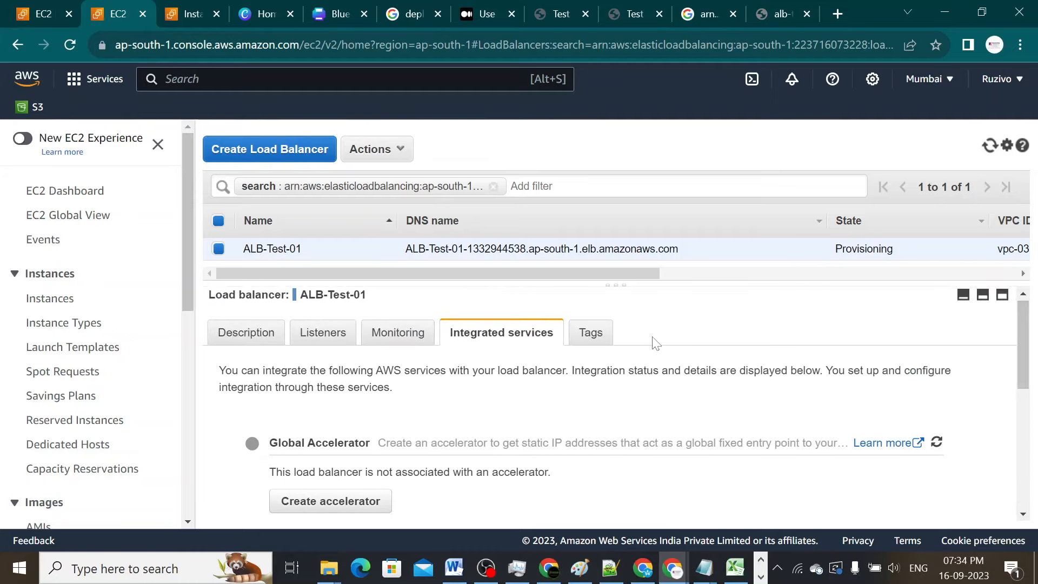
pyautogui.click(595, 343)
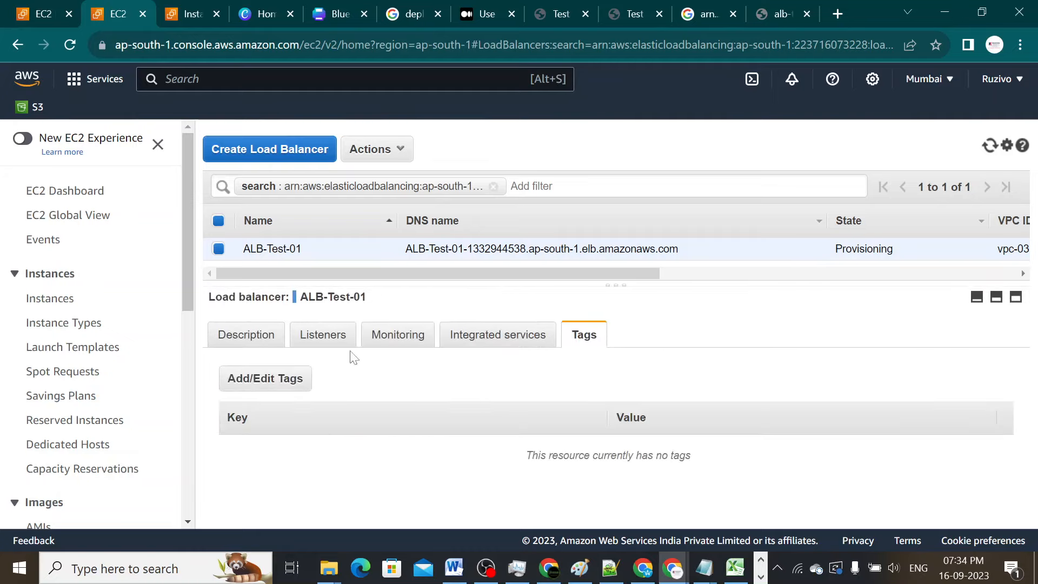
# Step: Review the description of ALB-Test-01 from its basic configuration down to its attributes
pyautogui.click(260, 347)
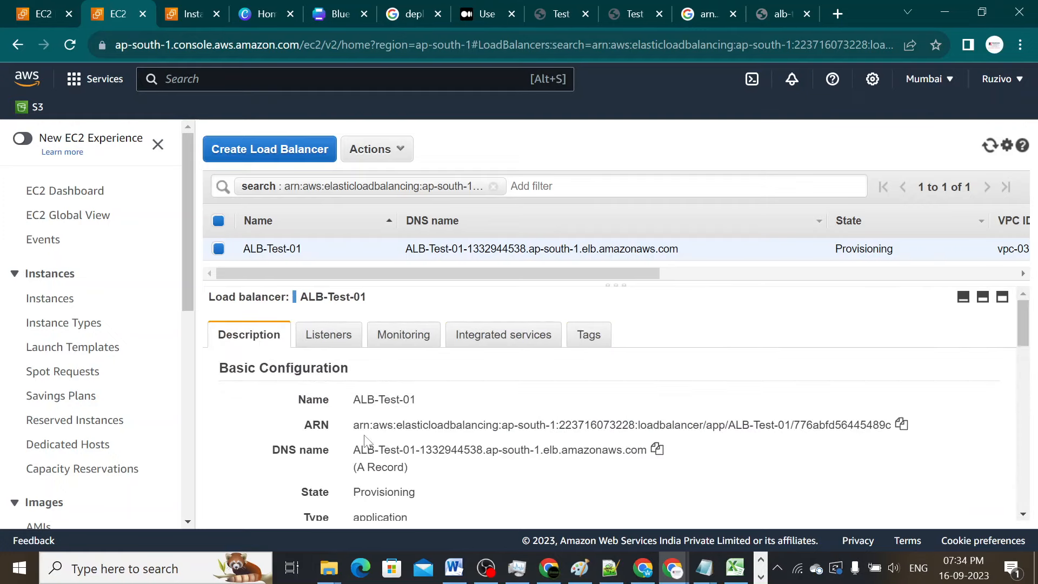
pyautogui.moveTo(1023, 331); pyautogui.dragTo(1025, 390)
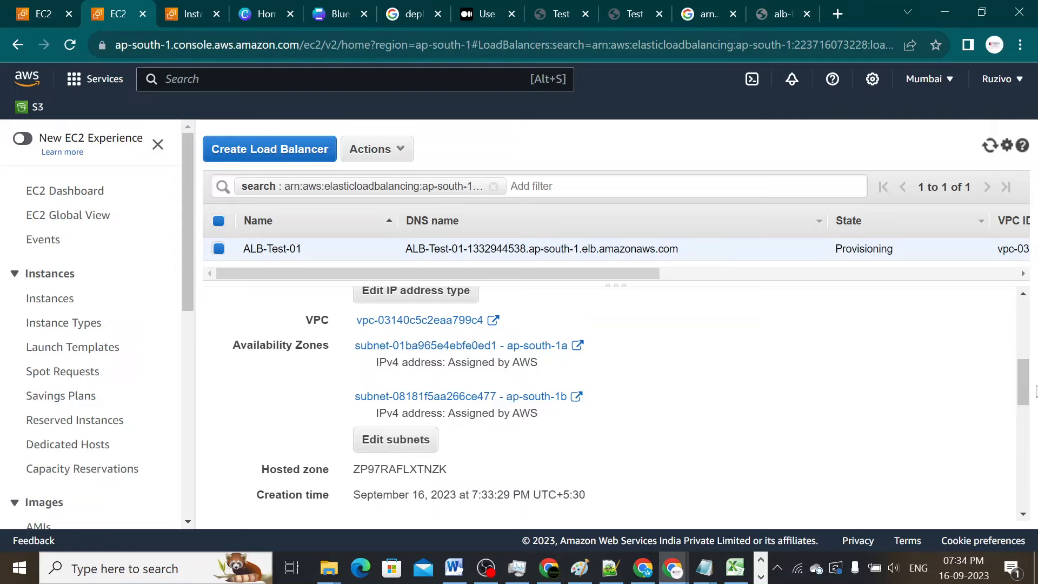
pyautogui.moveTo(1027, 391); pyautogui.dragTo(1031, 508)
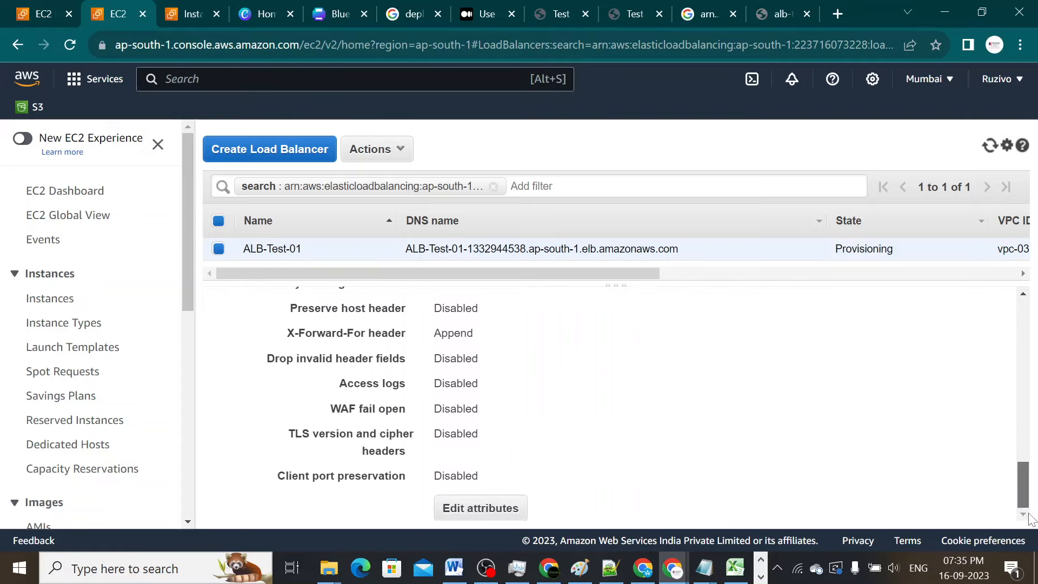
# Step: View the target groups list, and return to the load balancers list to check the state of ALB-Test-01
pyautogui.moveTo(189, 270); pyautogui.dragTo(189, 489)
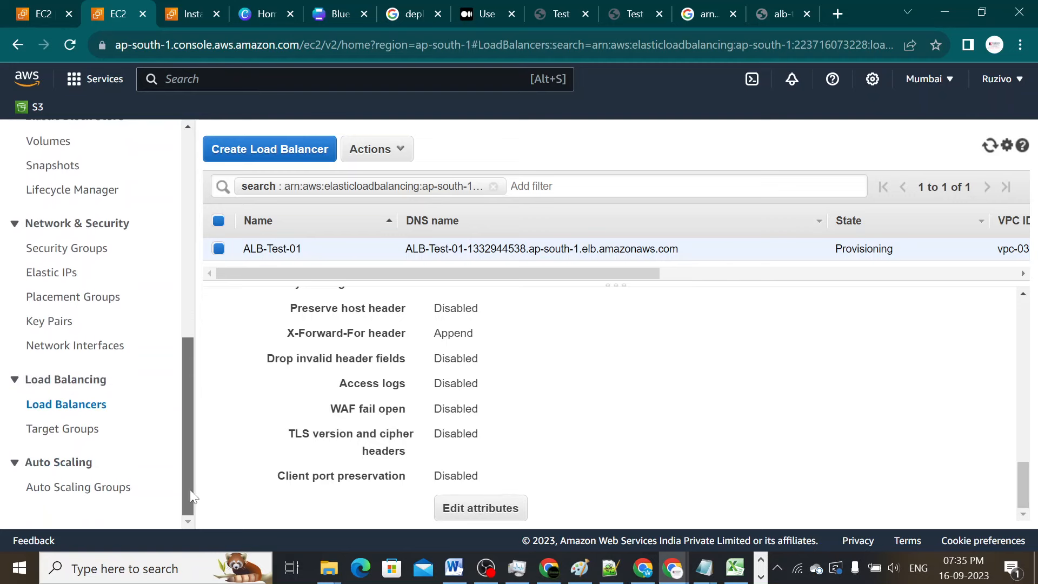
pyautogui.click(76, 431)
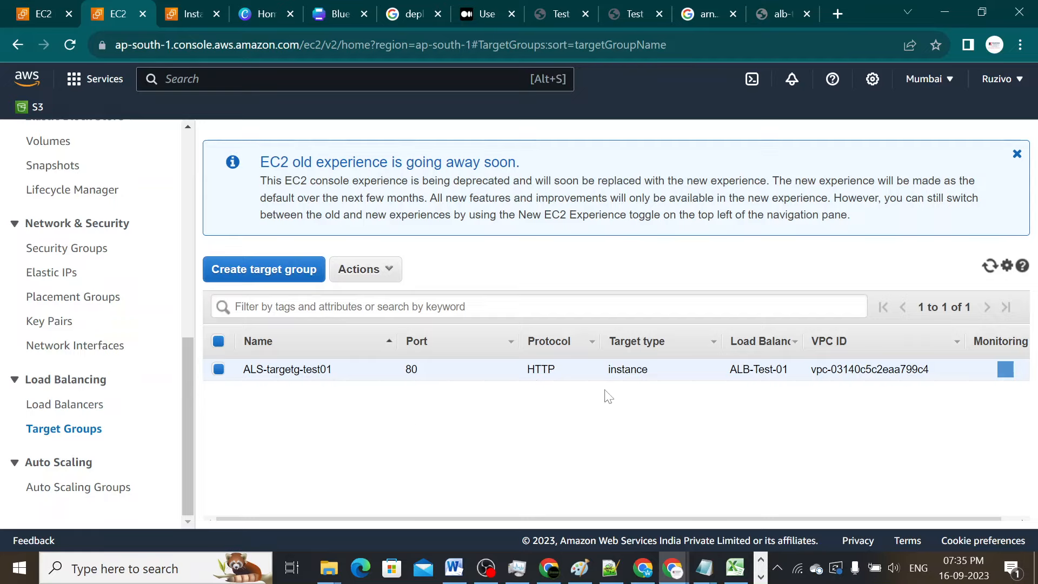
pyautogui.click(67, 410)
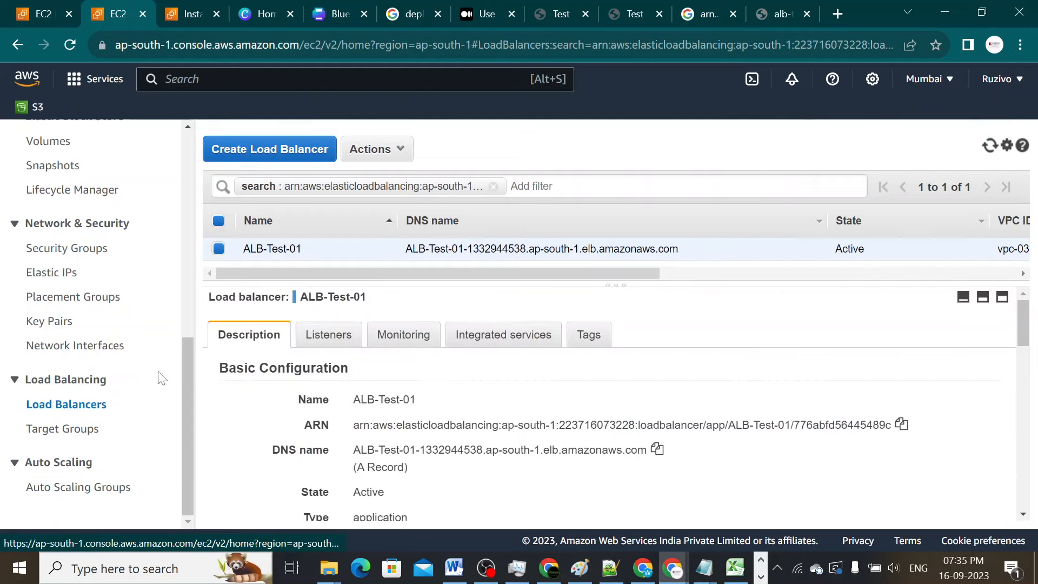
pyautogui.moveTo(619, 274); pyautogui.dragTo(808, 258)
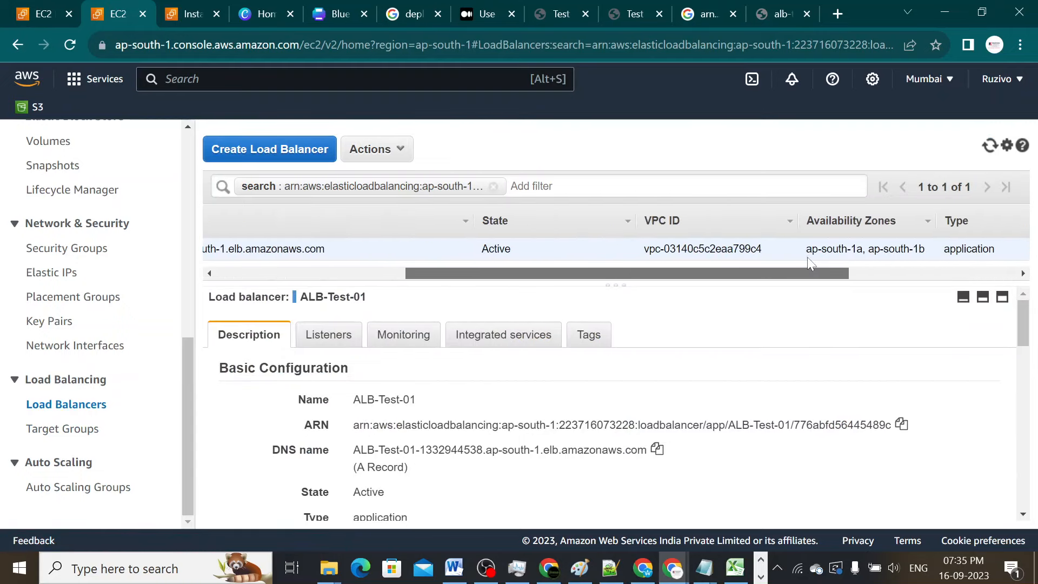
# Step: Go to the page opened from the load balancer's DNS name and reload it several times to test traffic distribution
pyautogui.click(774, 12)
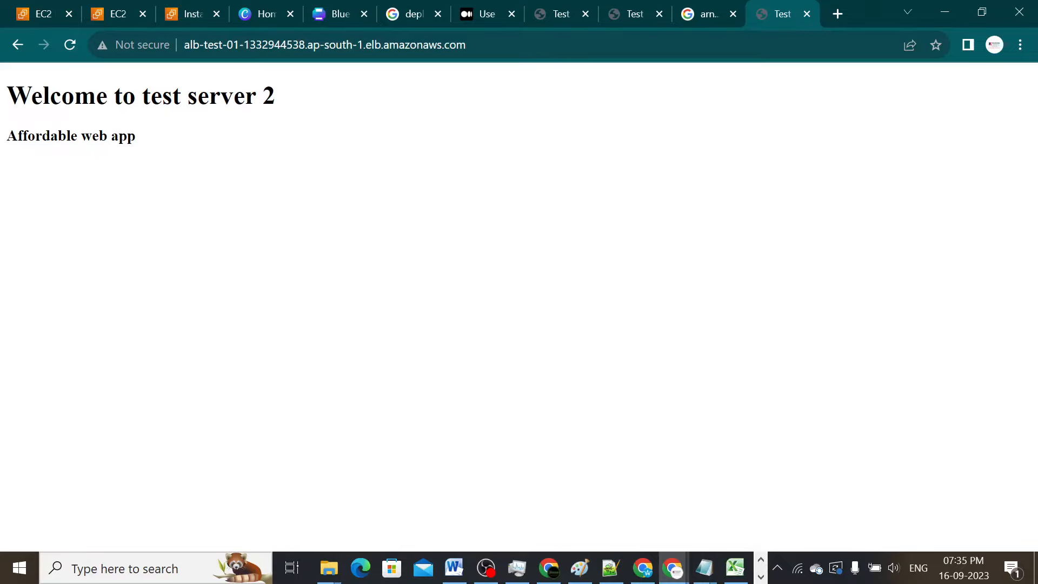
pyautogui.click(71, 46)
pyautogui.click(71, 46)
pyautogui.click(72, 46)
pyautogui.click(73, 46)
pyautogui.click(73, 46)
# Step: Revisit ALB-Test-01 in the load balancer list and switch to the AWS Application Load Balancer presentation in PowerPoint
pyautogui.click(116, 17)
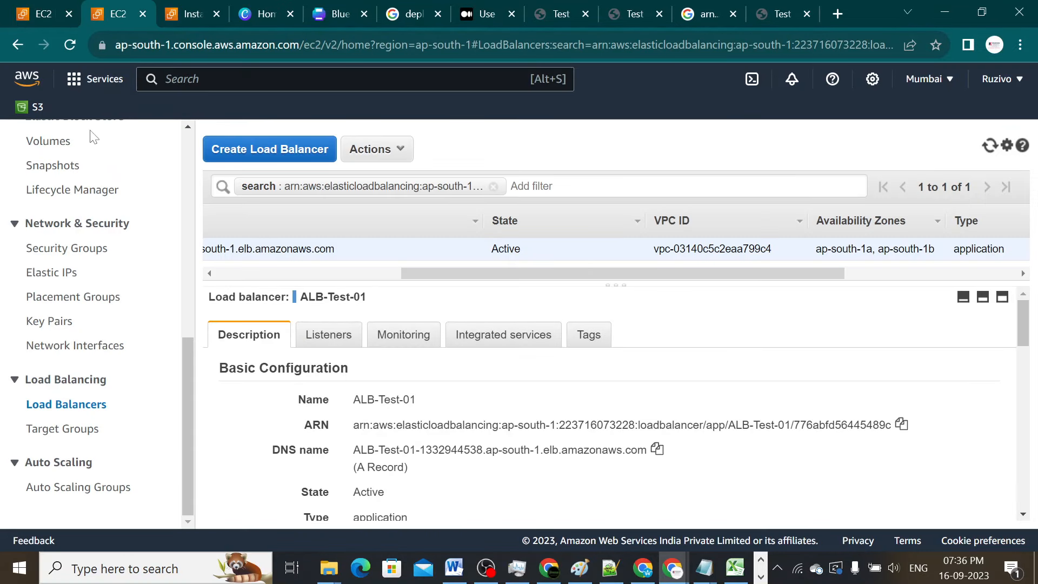
pyautogui.moveTo(193, 363); pyautogui.dragTo(191, 252)
pyautogui.moveTo(487, 274); pyautogui.dragTo(274, 268)
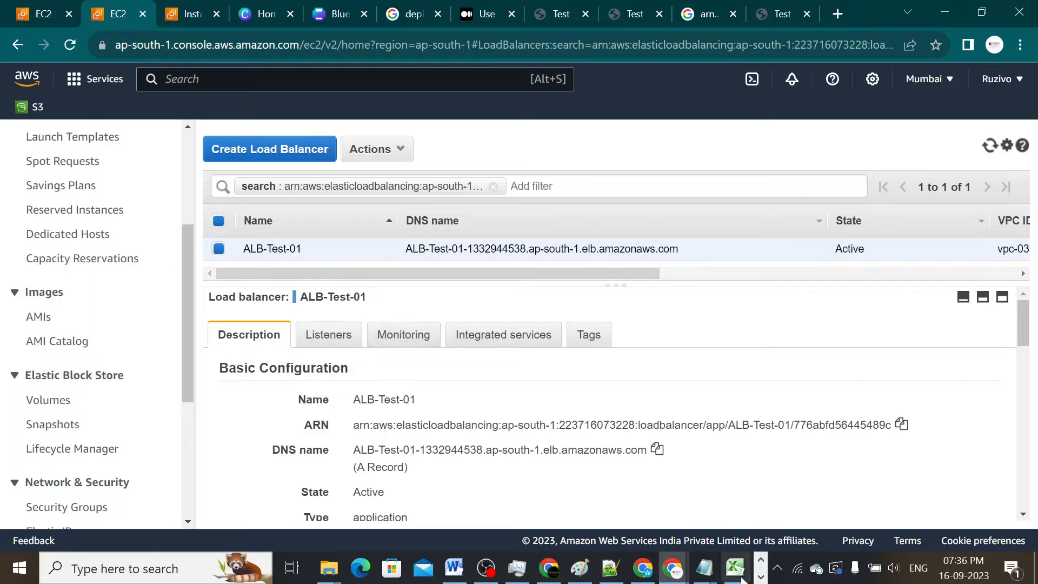
pyautogui.click(760, 577)
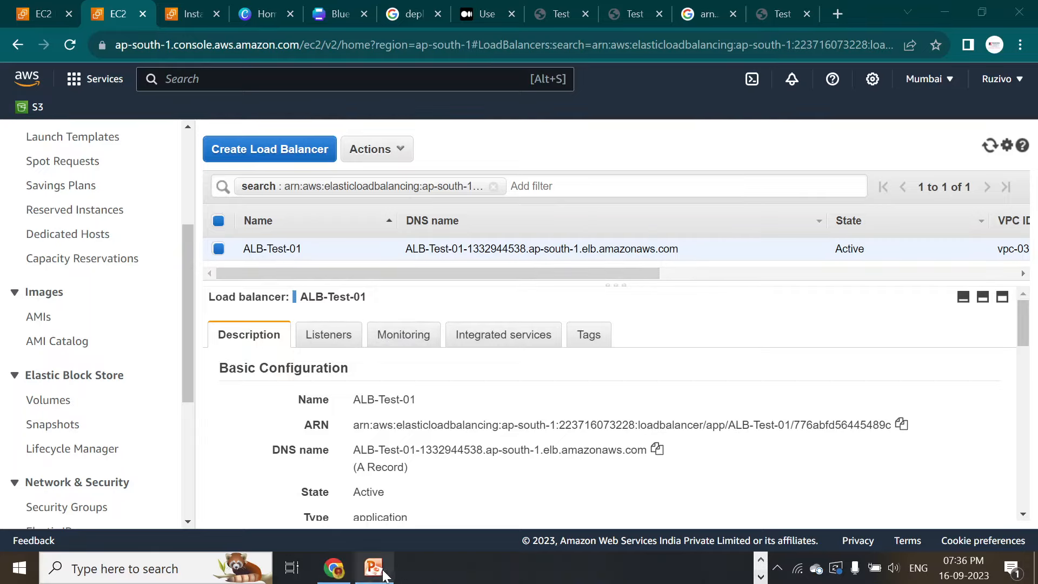
pyautogui.click(381, 573)
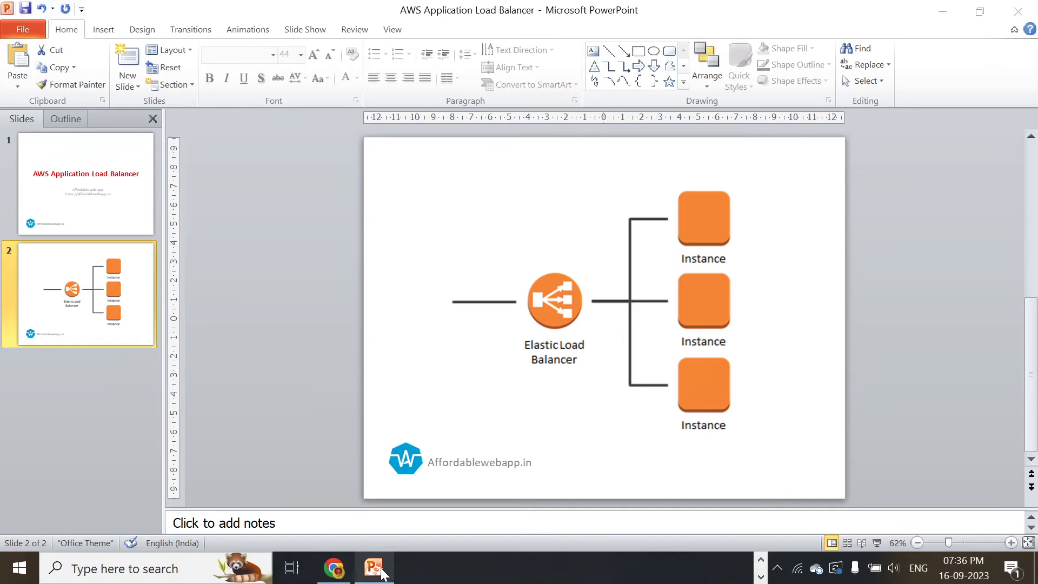